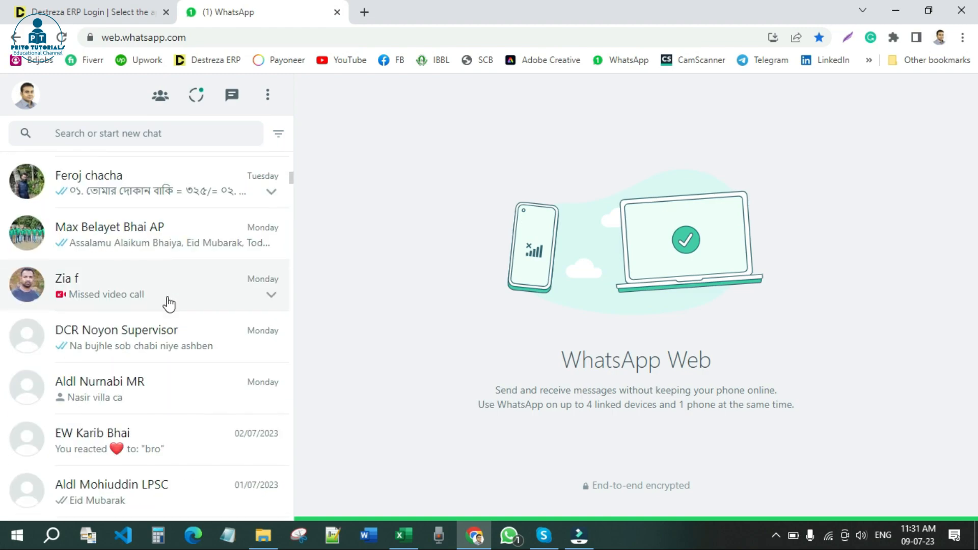
Look through the WhatsApp Web chat list for group conversations
{"action": "scroll", "coordinate": [173, 320], "scroll_direction": "up", "scroll_amount": 8}
{"action": "scroll", "coordinate": [173, 321], "scroll_direction": "up", "scroll_amount": 15}
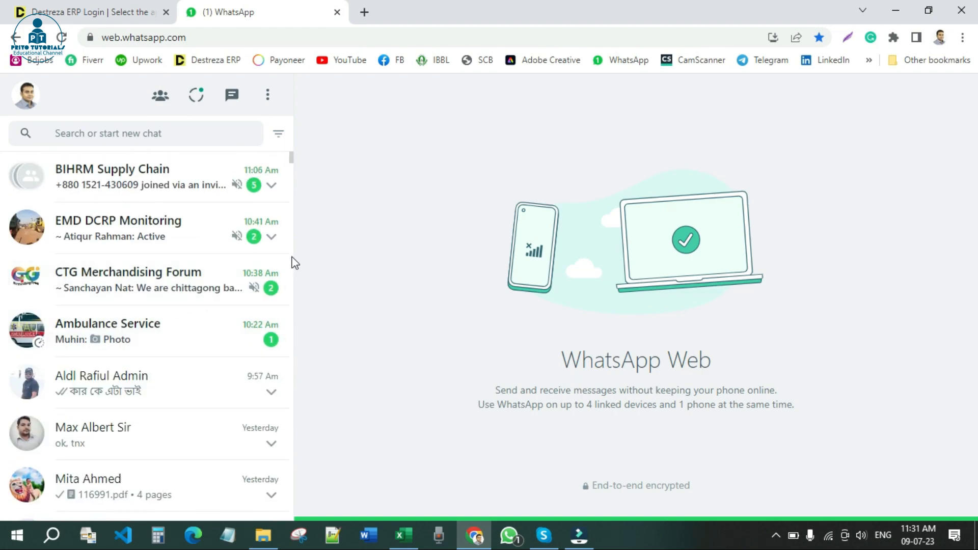
{"action": "scroll", "coordinate": [236, 321], "scroll_direction": "down", "scroll_amount": 10}
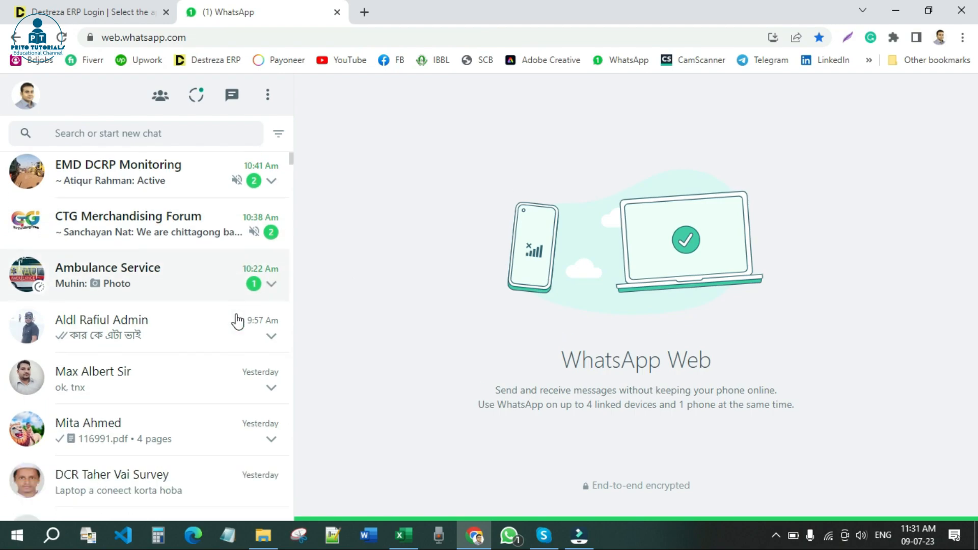
{"action": "scroll", "coordinate": [176, 334], "scroll_direction": "down", "scroll_amount": 11}
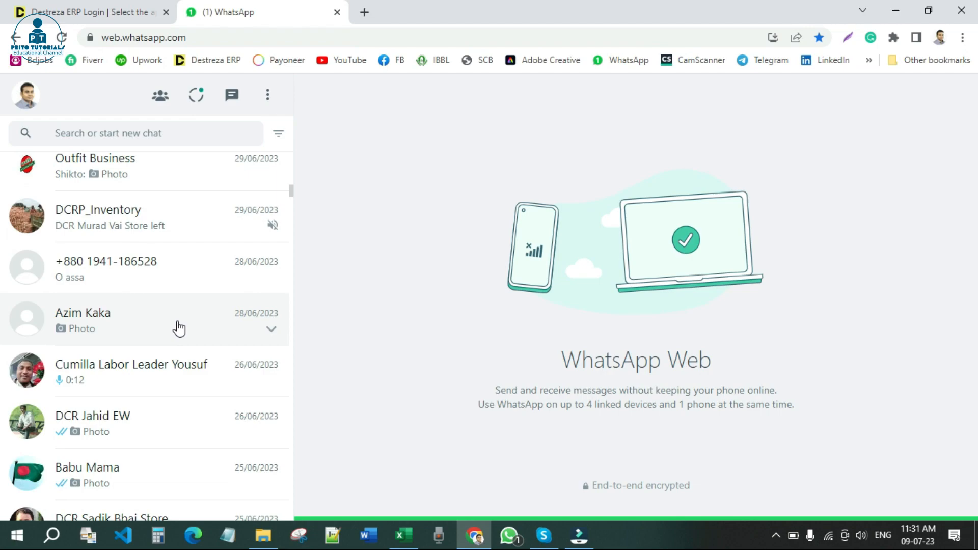
{"action": "scroll", "coordinate": [177, 324], "scroll_direction": "up", "scroll_amount": 10}
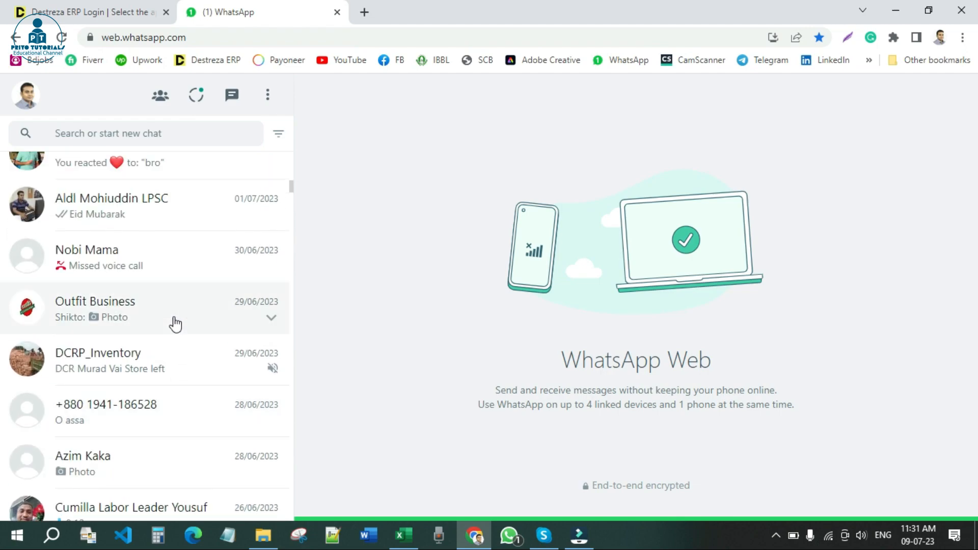
{"action": "scroll", "coordinate": [175, 322], "scroll_direction": "up", "scroll_amount": 10}
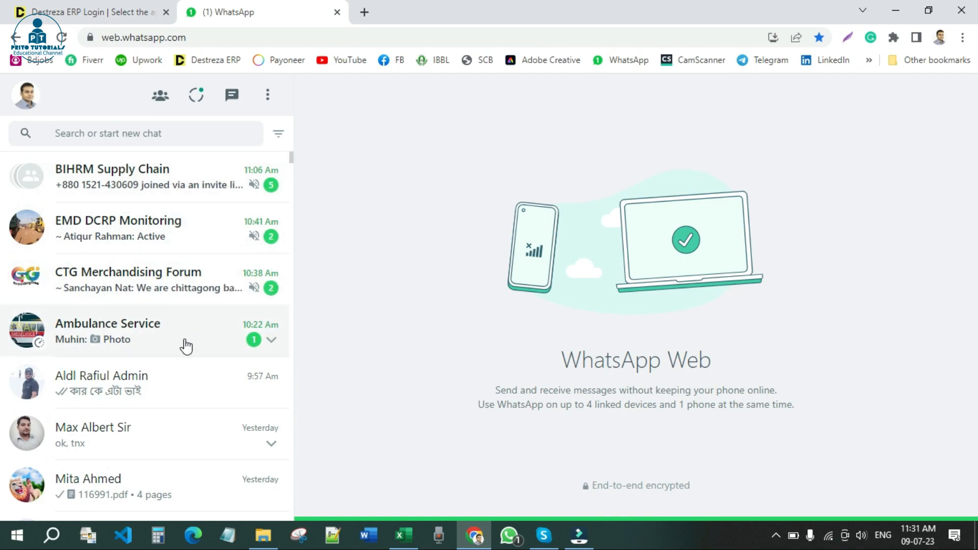
{"action": "scroll", "coordinate": [184, 350], "scroll_direction": "down", "scroll_amount": 1}
{"action": "scroll", "coordinate": [183, 350], "scroll_direction": "up", "scroll_amount": 1}
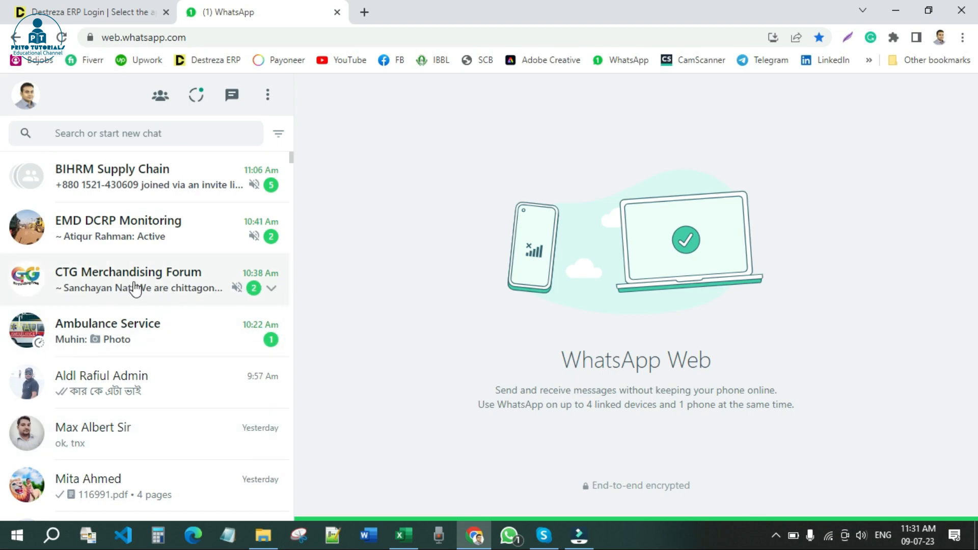
Examine the member lists of the Ambulance Service, CTG Merchandising Forum, BIHRM Supply Chain and EMD DCRP Monitoring groups
{"action": "left_click", "coordinate": [177, 335]}
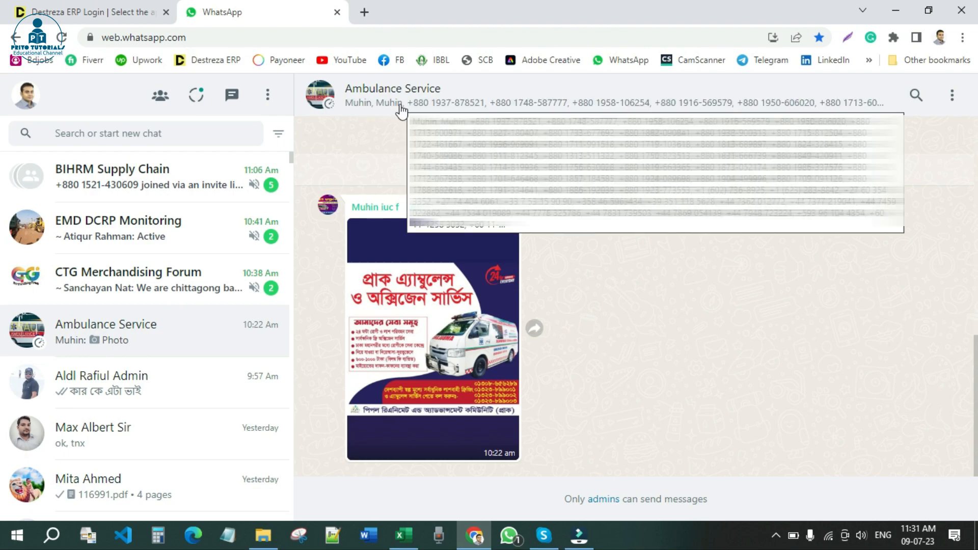
{"action": "left_click", "coordinate": [149, 274]}
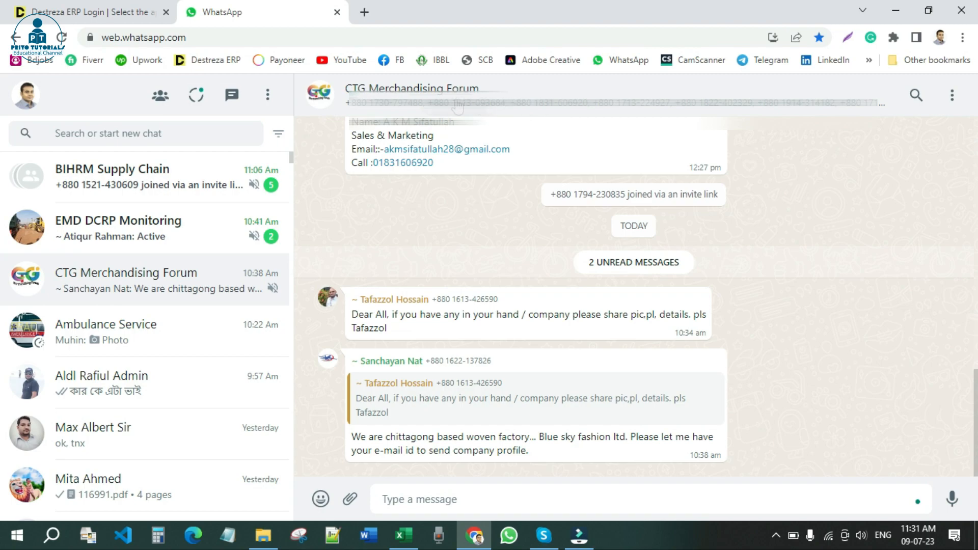
{"action": "left_click", "coordinate": [145, 175]}
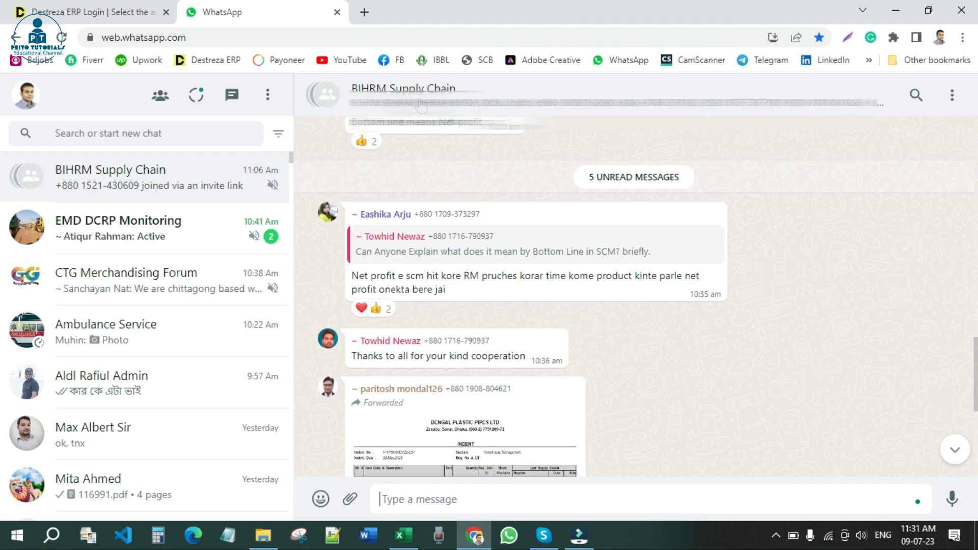
{"action": "left_click", "coordinate": [157, 233]}
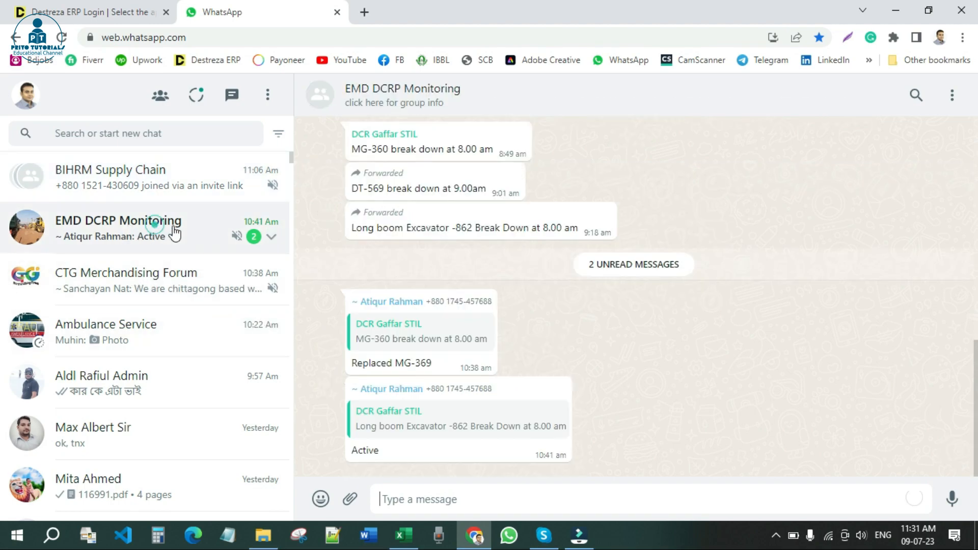
{"action": "left_click", "coordinate": [142, 279]}
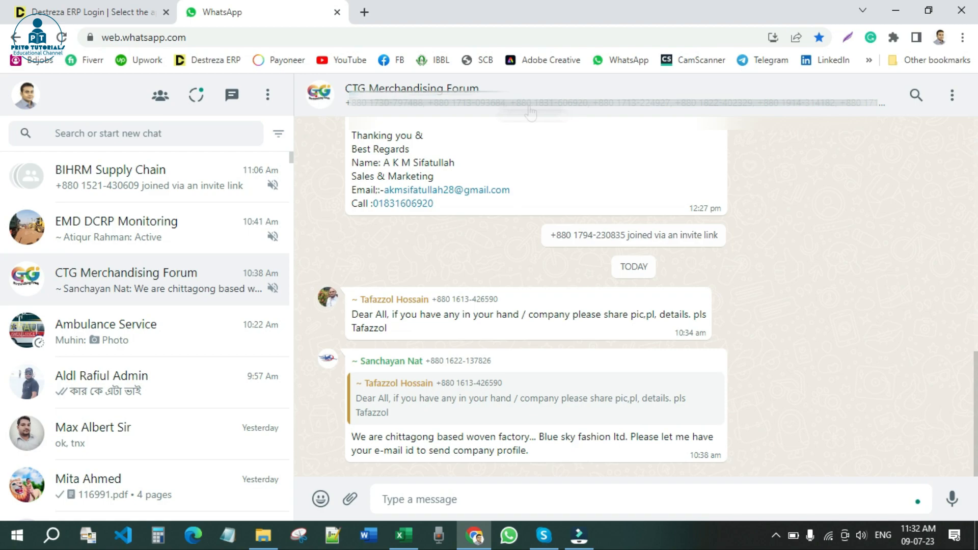
View the blank Excel workbook with cell C3 selected alongside the CTG Merchandising Forum chat in Chrome, ending in the chat
{"action": "left_click", "coordinate": [404, 534]}
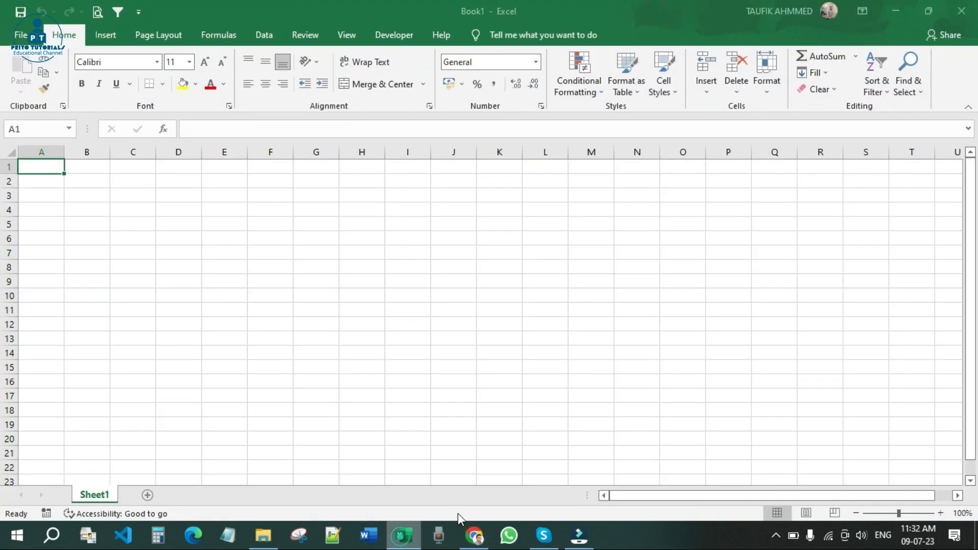
{"action": "left_click", "coordinate": [119, 199]}
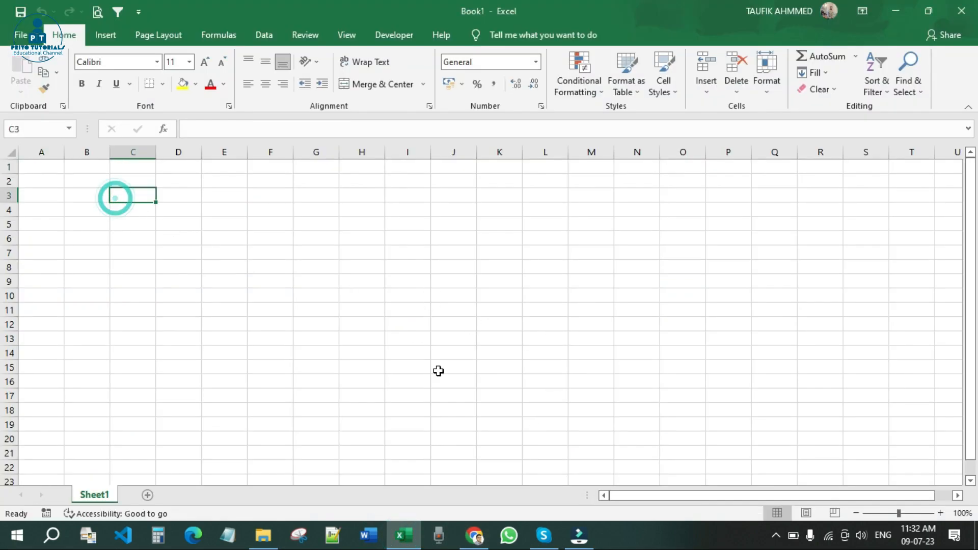
{"action": "left_click", "coordinate": [503, 542]}
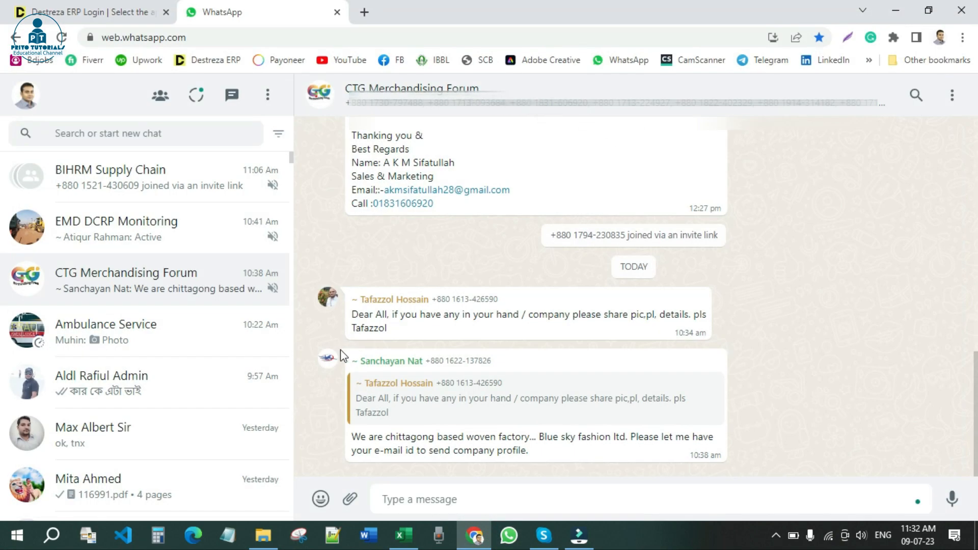
{"action": "left_click", "coordinate": [404, 534]}
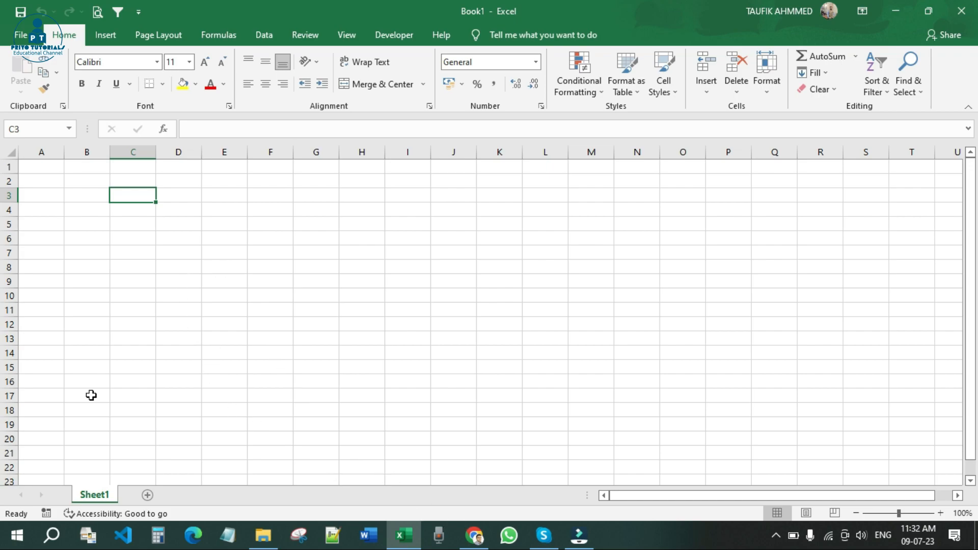
{"action": "left_click", "coordinate": [475, 535]}
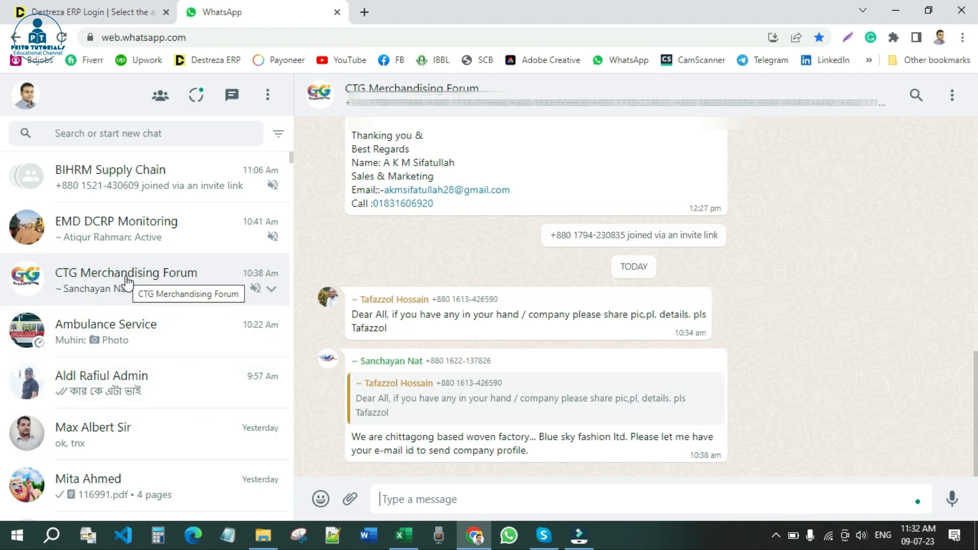
{"action": "left_click", "coordinate": [146, 322]}
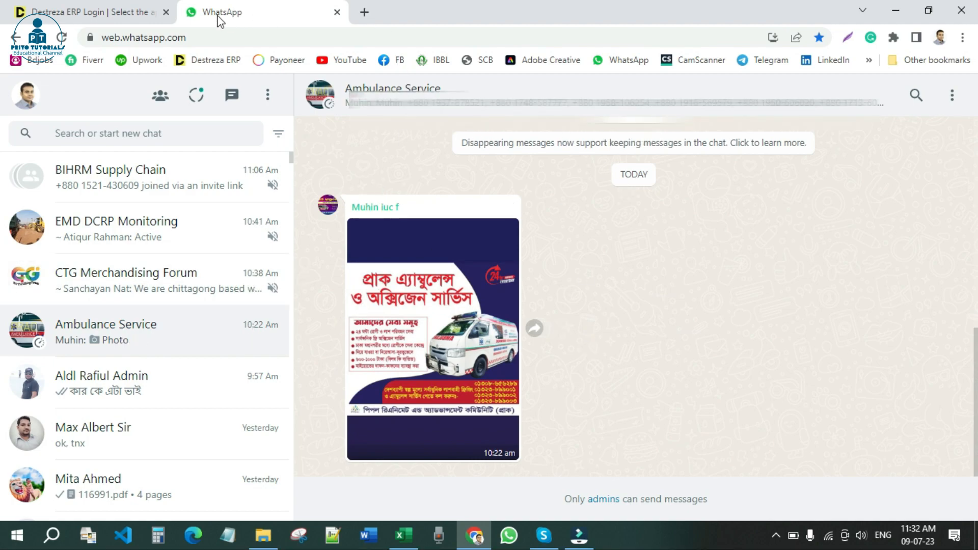
{"action": "left_click", "coordinate": [365, 12]}
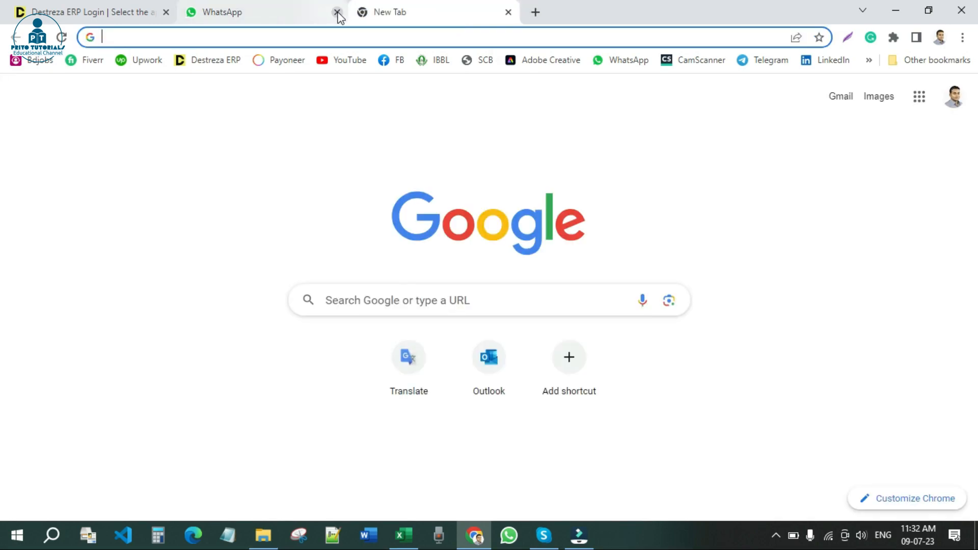
{"action": "left_click", "coordinate": [254, 13]}
{"action": "left_click", "coordinate": [92, 37]}
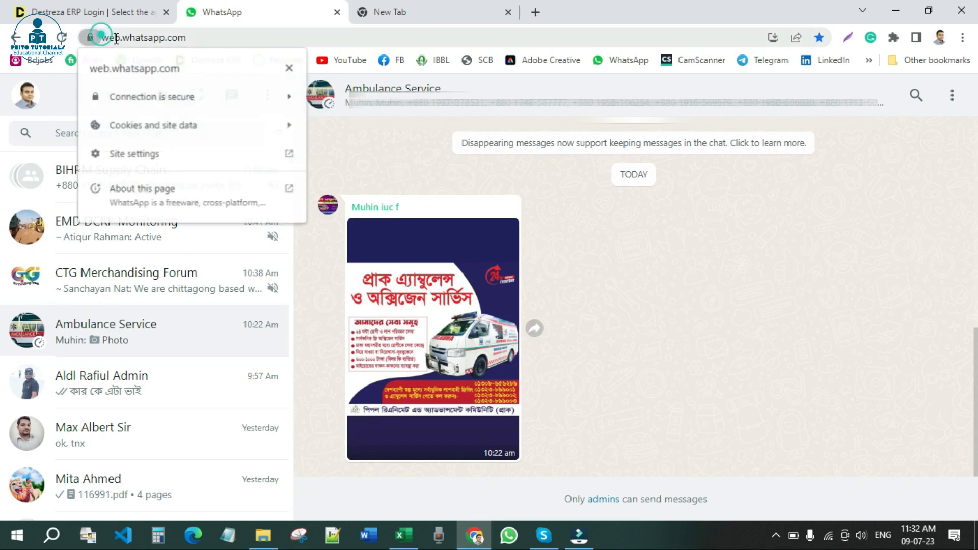
{"action": "left_click", "coordinate": [122, 38]}
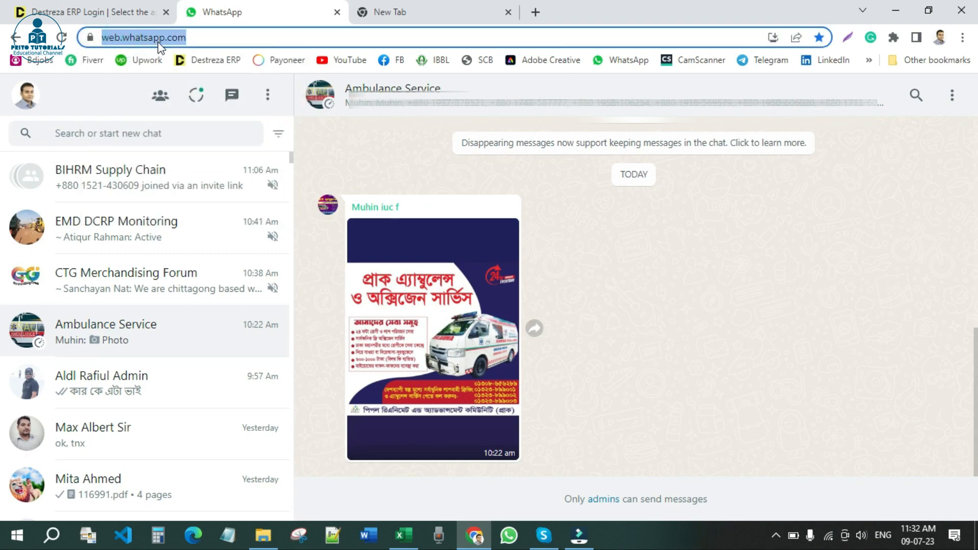
{"action": "left_click", "coordinate": [235, 39]}
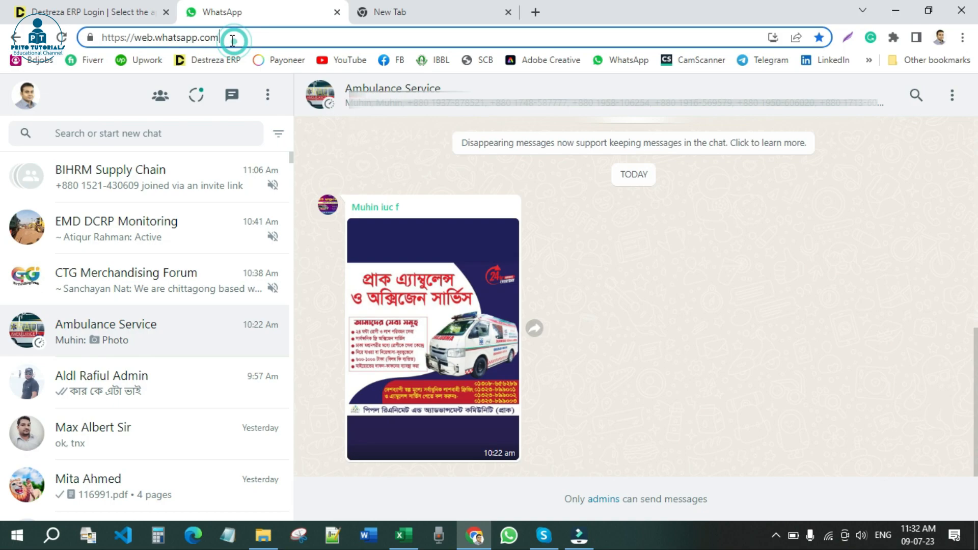
{"action": "left_click_drag", "start_coordinate": [230, 38], "coordinate": [101, 42]}
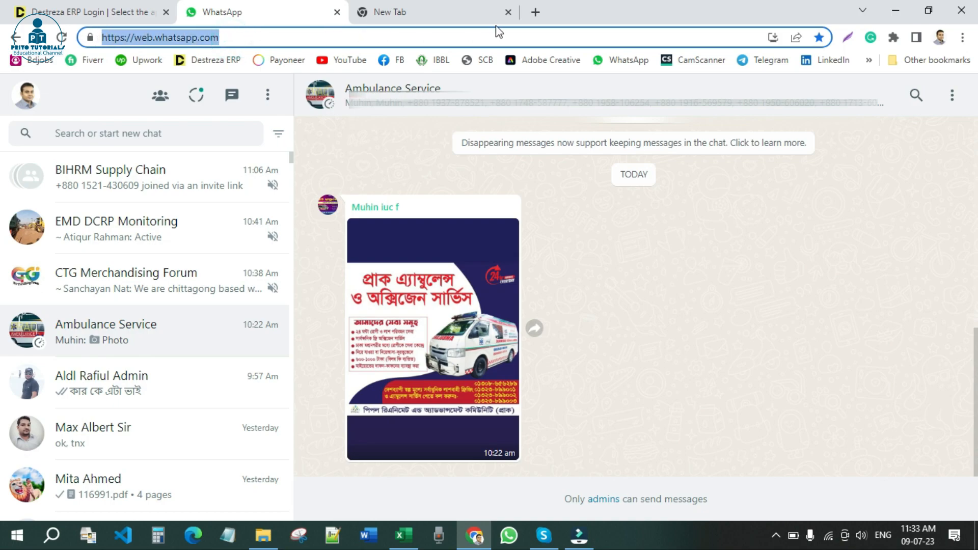
Log out of WhatsApp Web, confirm the logout, and close the empty browser tab
{"action": "left_click", "coordinate": [952, 100]}
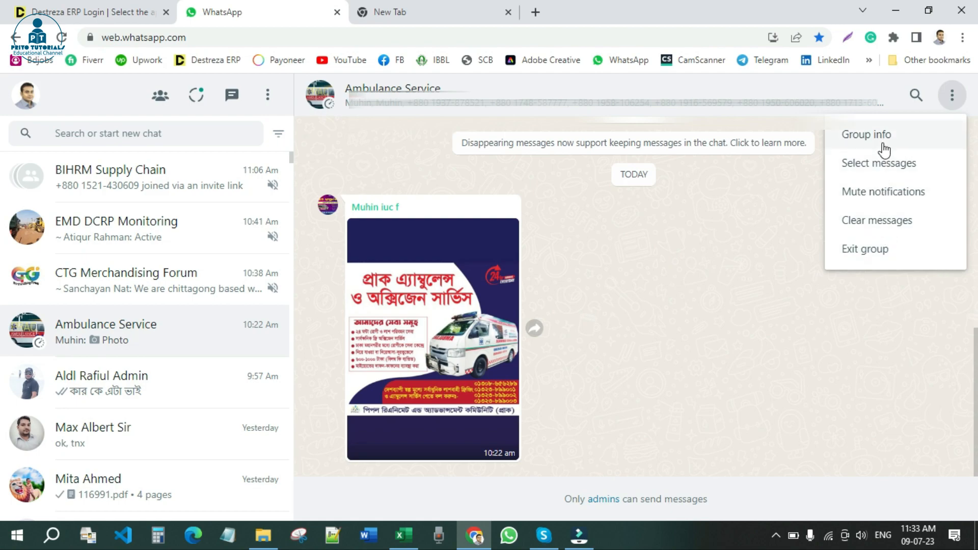
{"action": "left_click", "coordinate": [268, 98]}
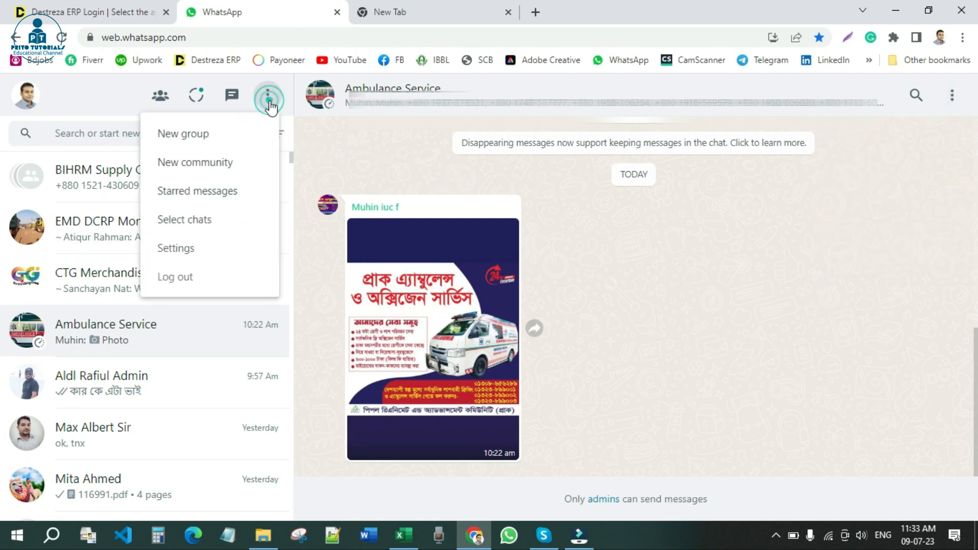
{"action": "left_click", "coordinate": [193, 277]}
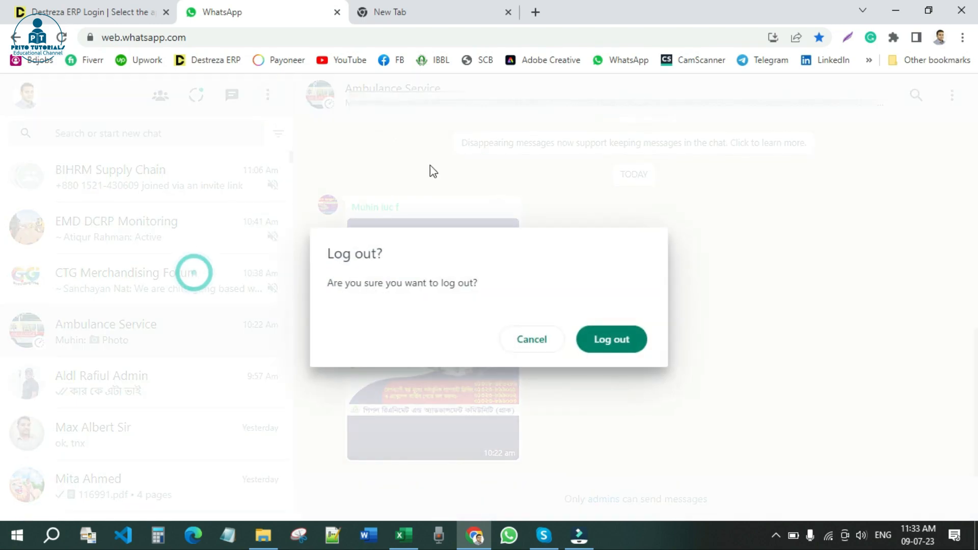
{"action": "left_click", "coordinate": [602, 338]}
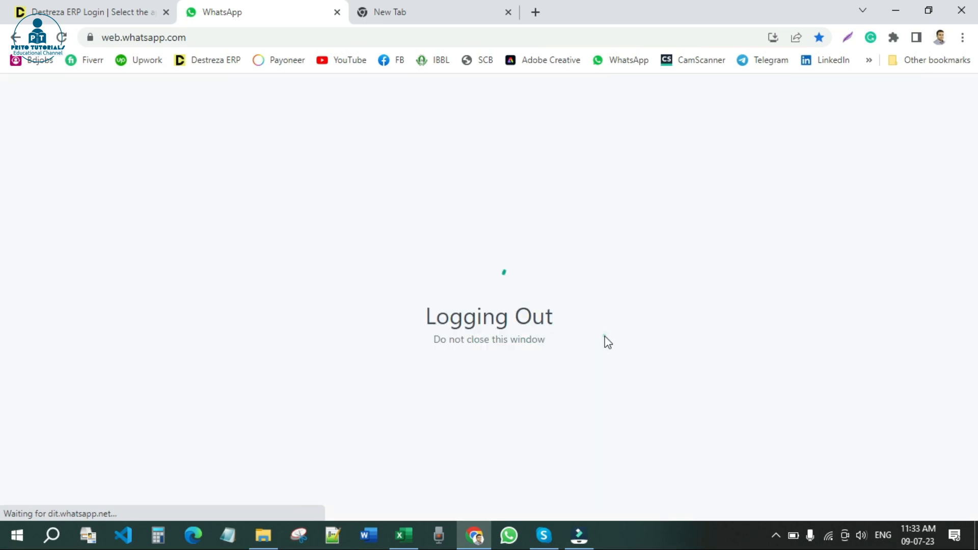
{"action": "left_click", "coordinate": [604, 336]}
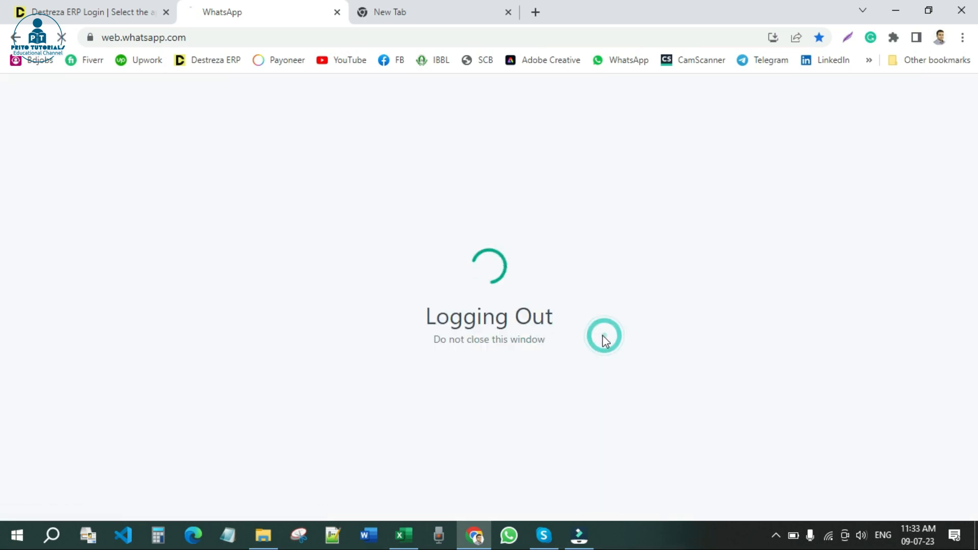
{"action": "left_click", "coordinate": [507, 12]}
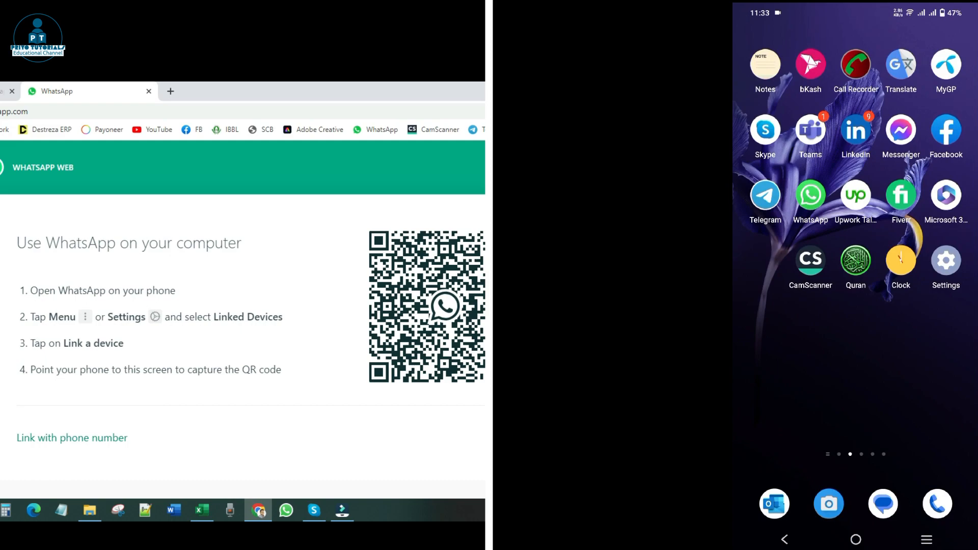
Open the linked devices in WhatsApp on the phone and link the computer by scanning the WhatsApp Web QR code
{"action": "left_click", "coordinate": [810, 194]}
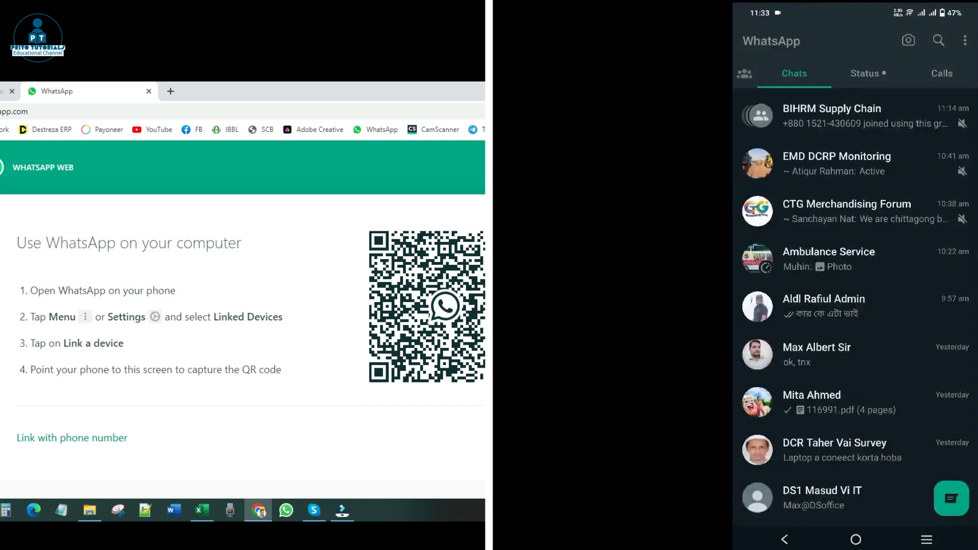
{"action": "left_click", "coordinate": [965, 40]}
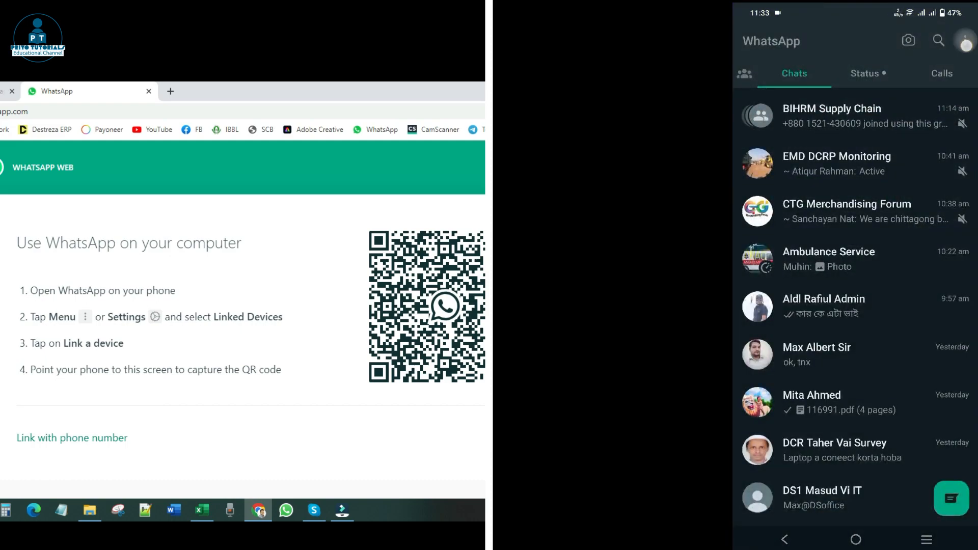
{"action": "left_click", "coordinate": [967, 68]}
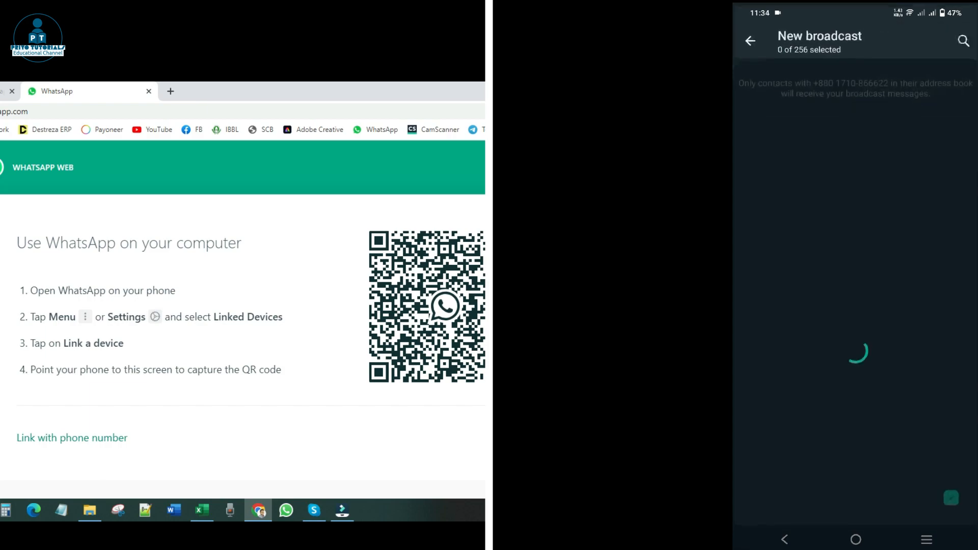
{"action": "left_click", "coordinate": [750, 40]}
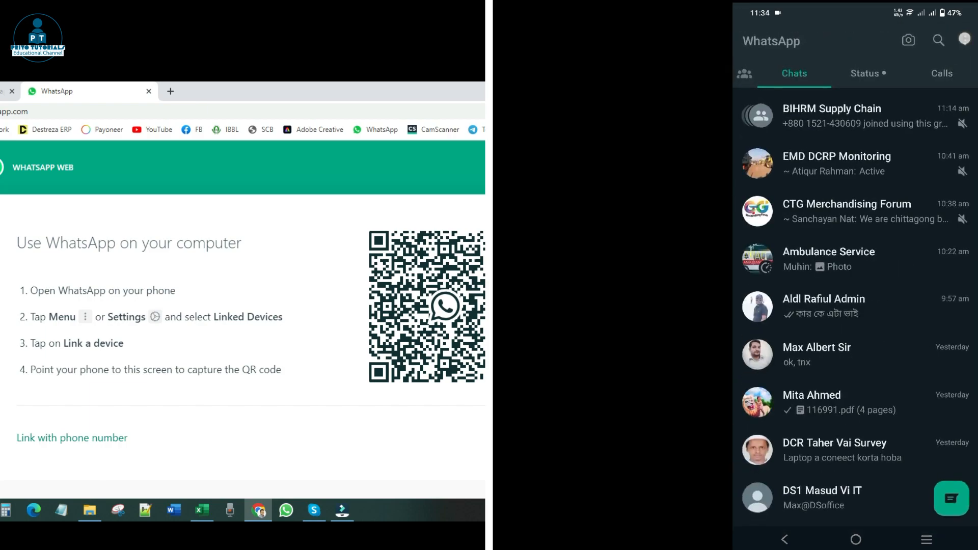
{"action": "left_click", "coordinate": [965, 40]}
{"action": "left_click", "coordinate": [913, 102]}
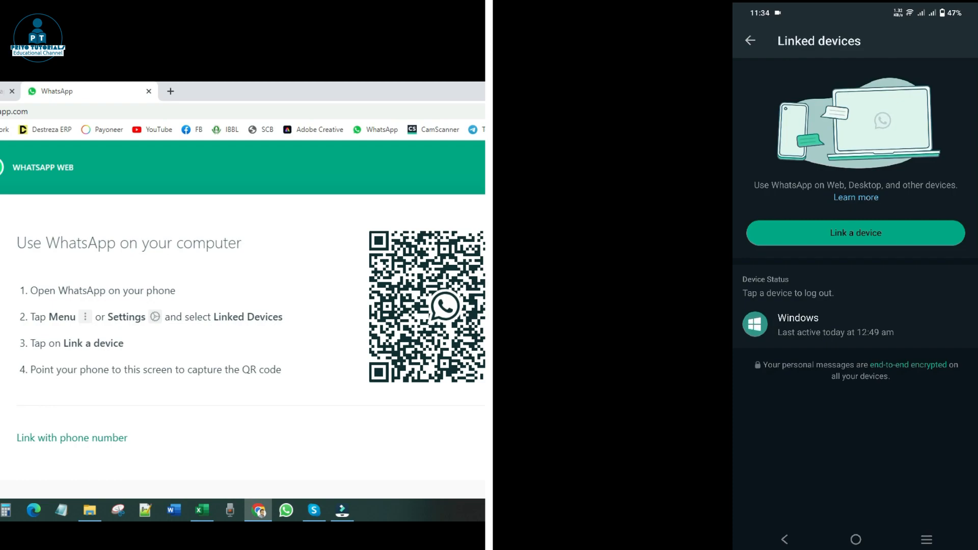
{"action": "left_click", "coordinate": [879, 233]}
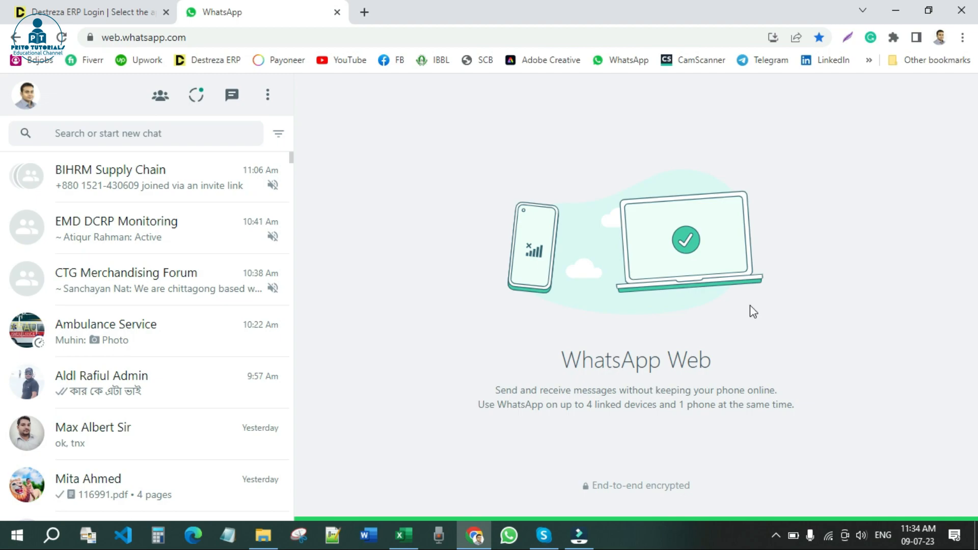
{"action": "scroll", "coordinate": [219, 239], "scroll_direction": "down", "scroll_amount": 1}
{"action": "scroll", "coordinate": [224, 272], "scroll_direction": "up", "scroll_amount": 1}
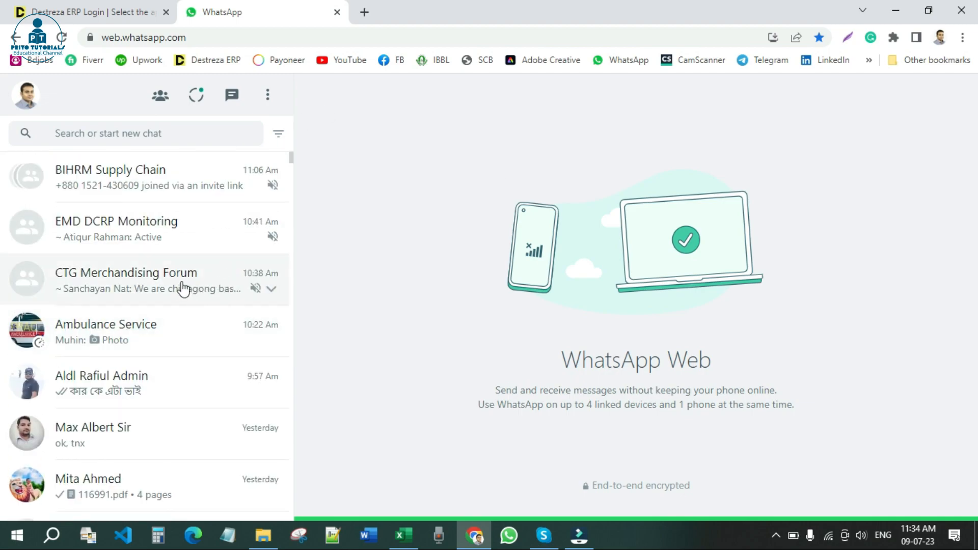
Open the Ambulance Service group chat and inspect the page element holding the member list in its header
{"action": "left_click", "coordinate": [278, 181]}
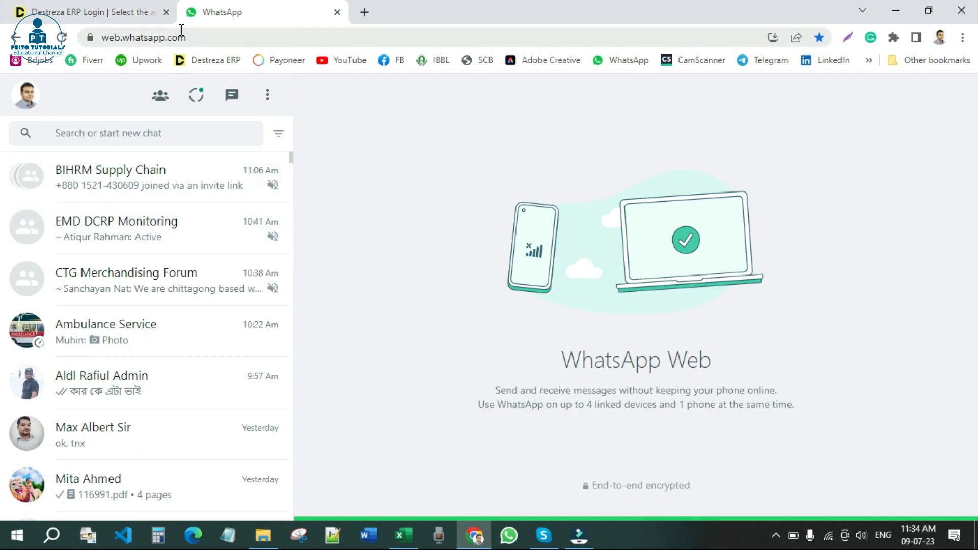
{"action": "left_click", "coordinate": [136, 330]}
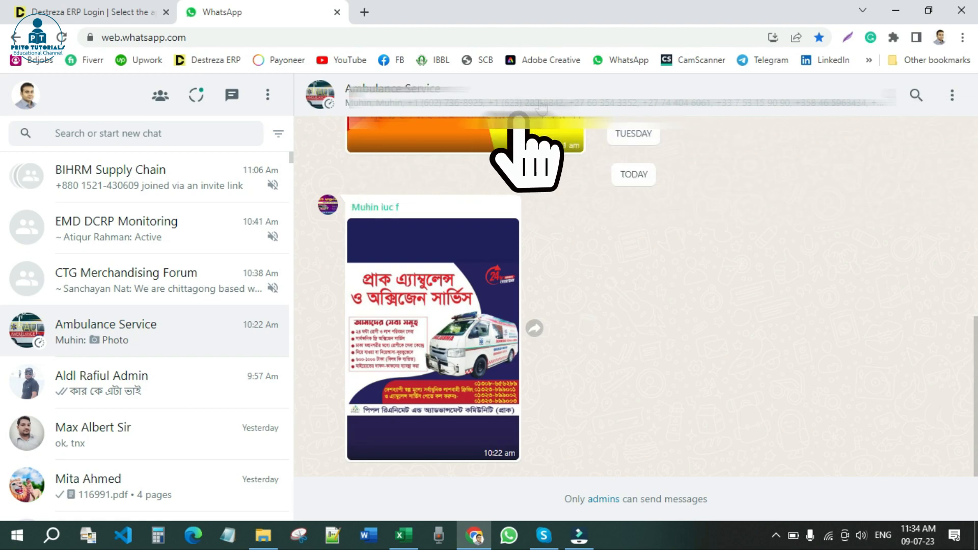
{"action": "right_click", "coordinate": [536, 106]}
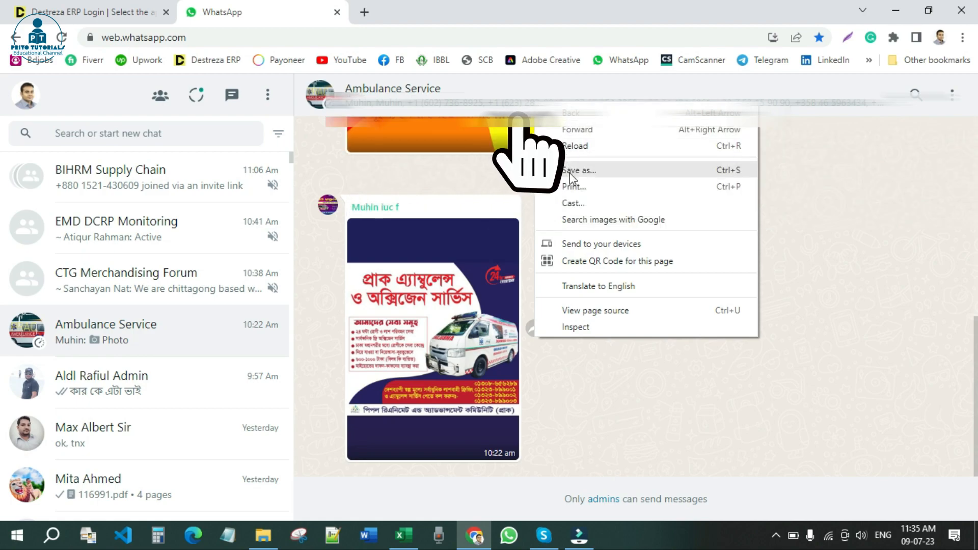
{"action": "left_click", "coordinate": [580, 328]}
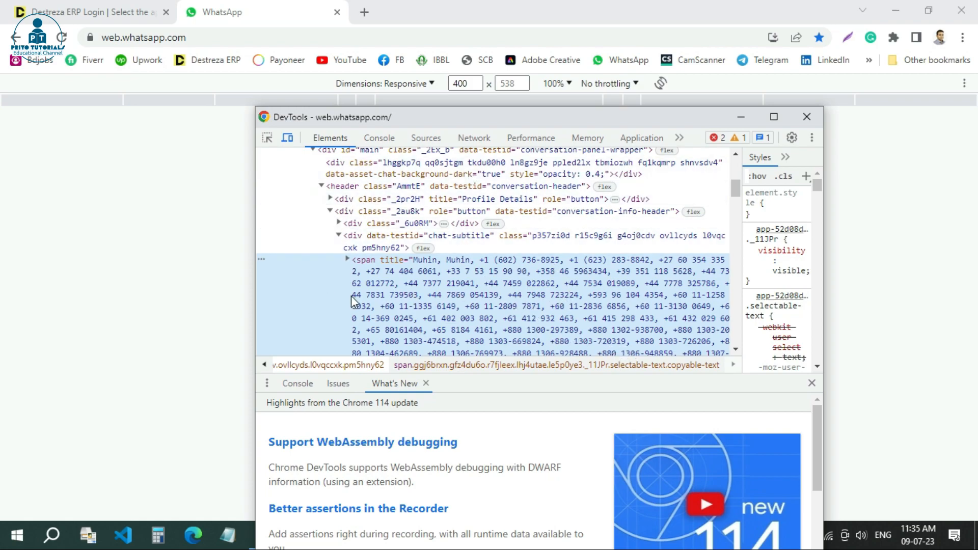
Copy the highlighted span element containing the group members' numbers and close DevTools
{"action": "right_click", "coordinate": [464, 291]}
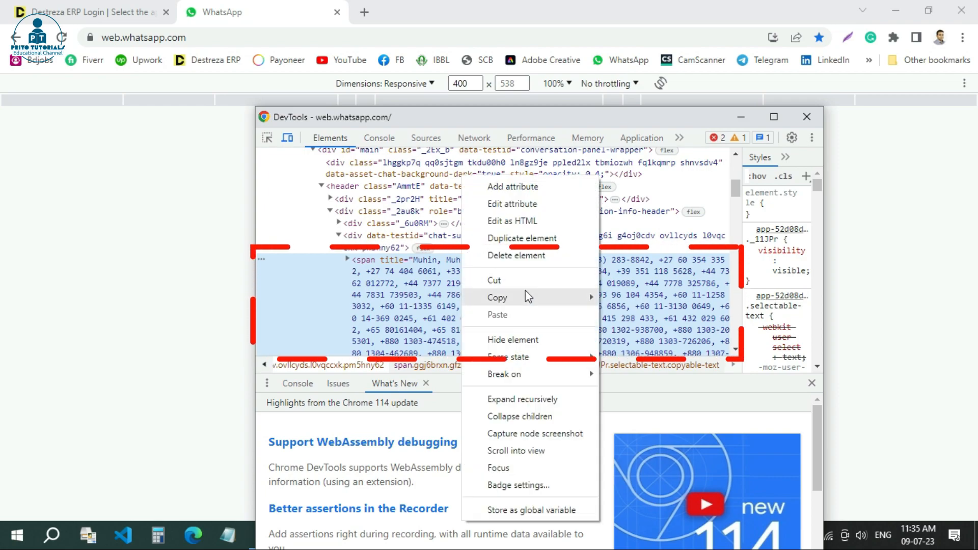
{"action": "mouse_move", "coordinate": [526, 293]}
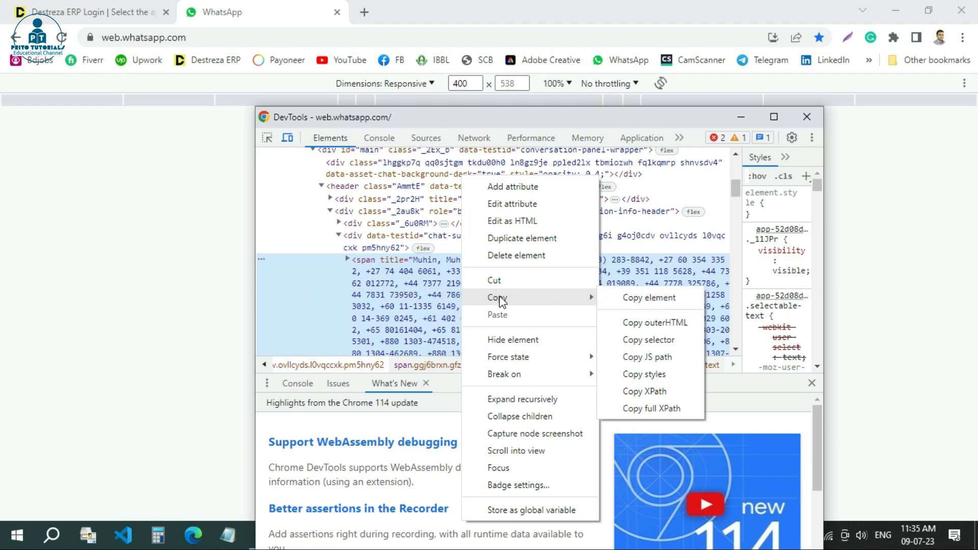
{"action": "left_click", "coordinate": [660, 298]}
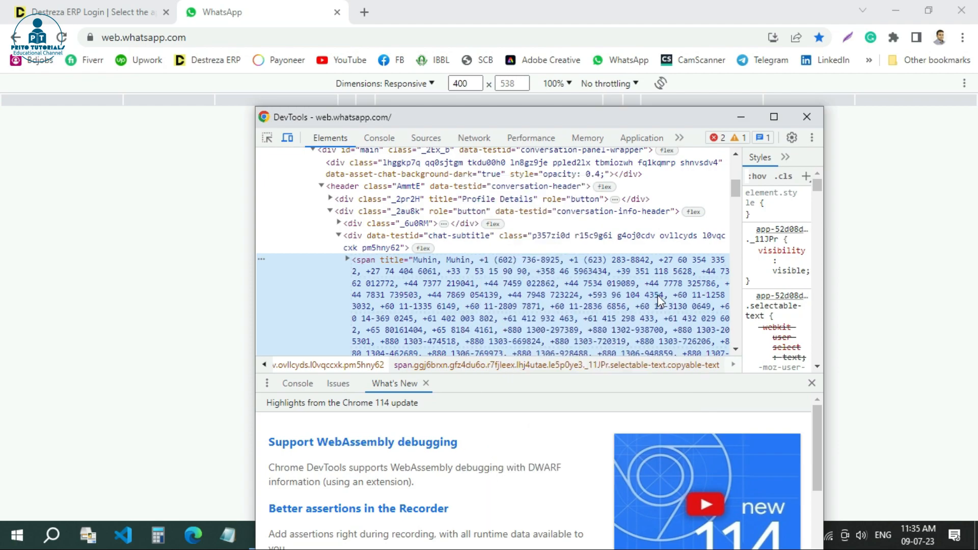
{"action": "left_click", "coordinate": [807, 115]}
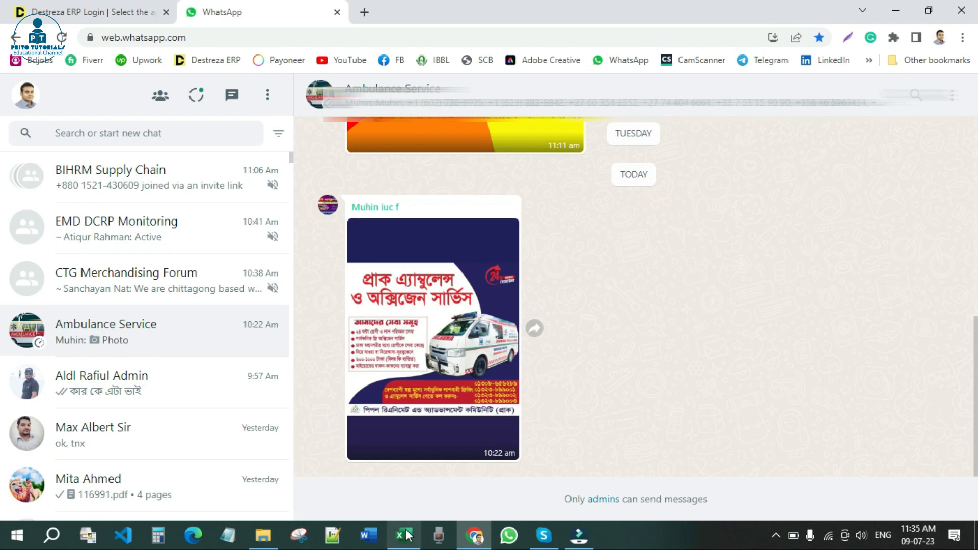
Switch to the blank Excel workbook and paste the copied element into cell C2 as text only
{"action": "left_click", "coordinate": [402, 535]}
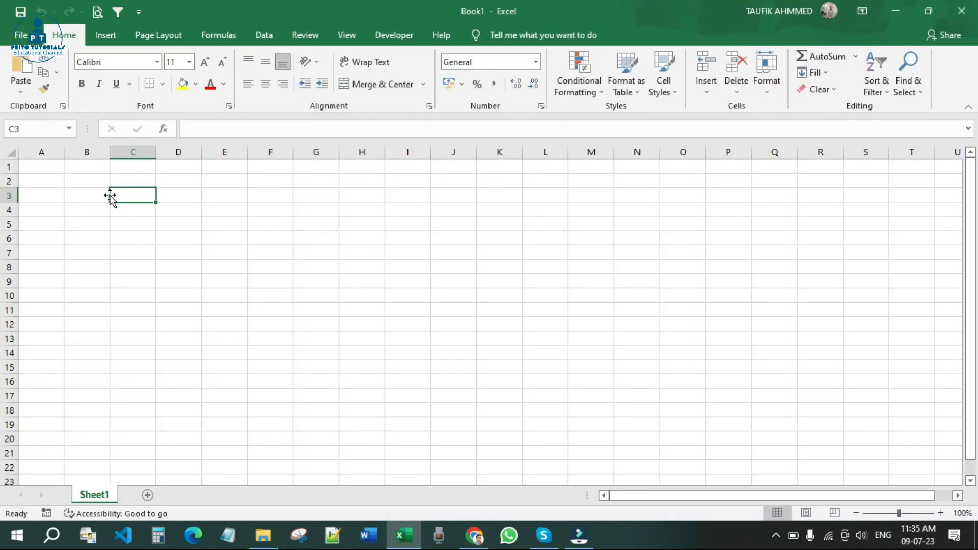
{"action": "left_click", "coordinate": [142, 182]}
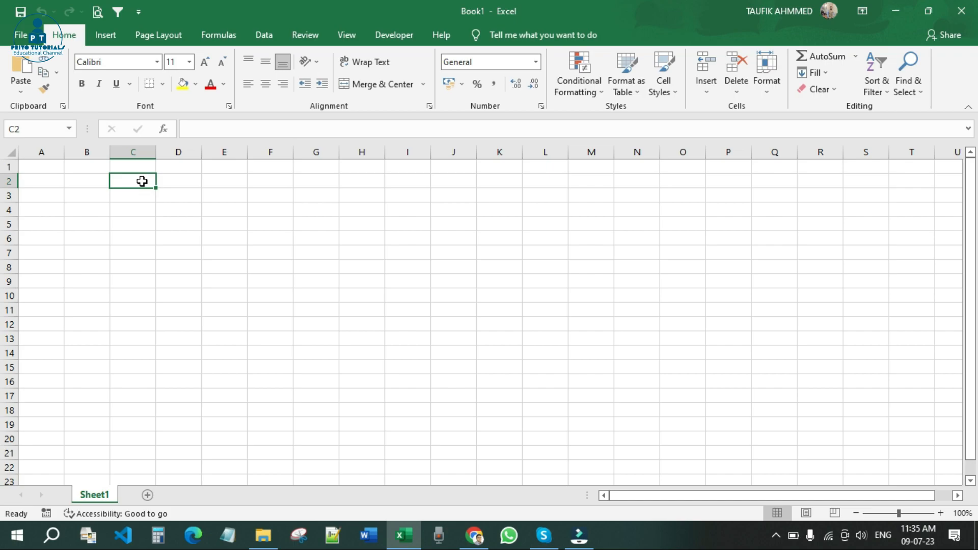
{"action": "right_click", "coordinate": [142, 181]}
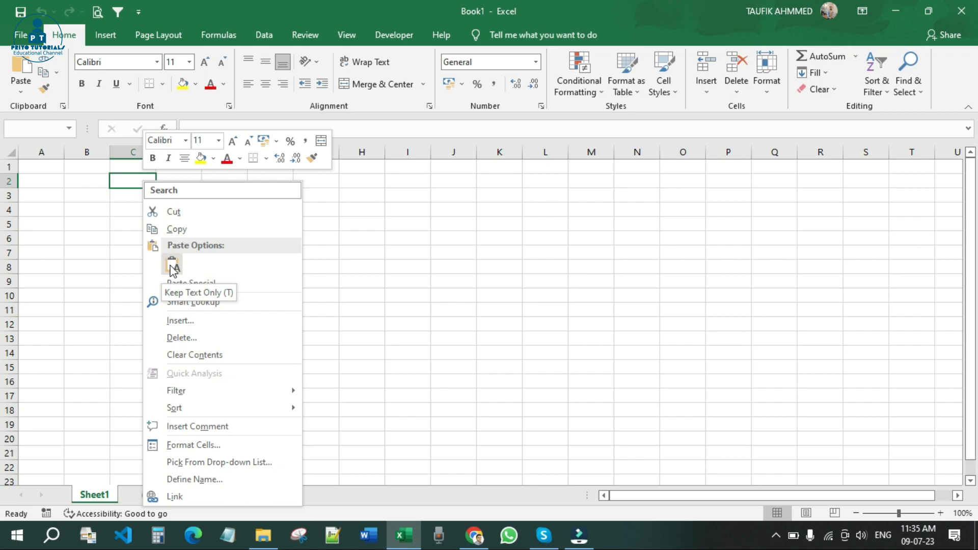
{"action": "left_click", "coordinate": [172, 266]}
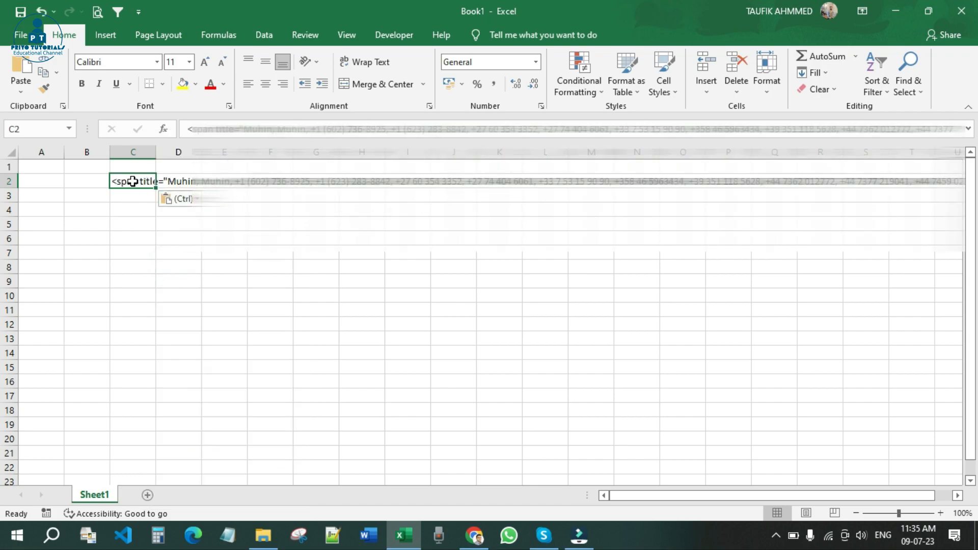
Check cells C2, D2 and E2 to see which of them hold the pasted text
{"action": "left_click", "coordinate": [136, 209]}
{"action": "left_click", "coordinate": [136, 184]}
{"action": "left_click", "coordinate": [186, 184]}
{"action": "left_click", "coordinate": [232, 181]}
{"action": "left_click", "coordinate": [117, 182]}
{"action": "left_click", "coordinate": [218, 237]}
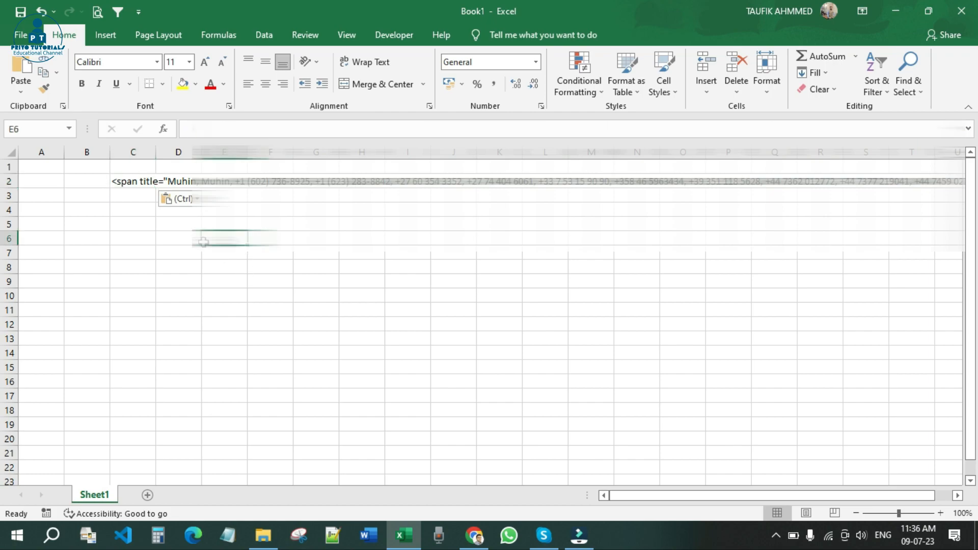
Start Text to Columns on cell C2 with Delimited as the original data type and proceed to the delimiter settings
{"action": "left_click", "coordinate": [138, 182]}
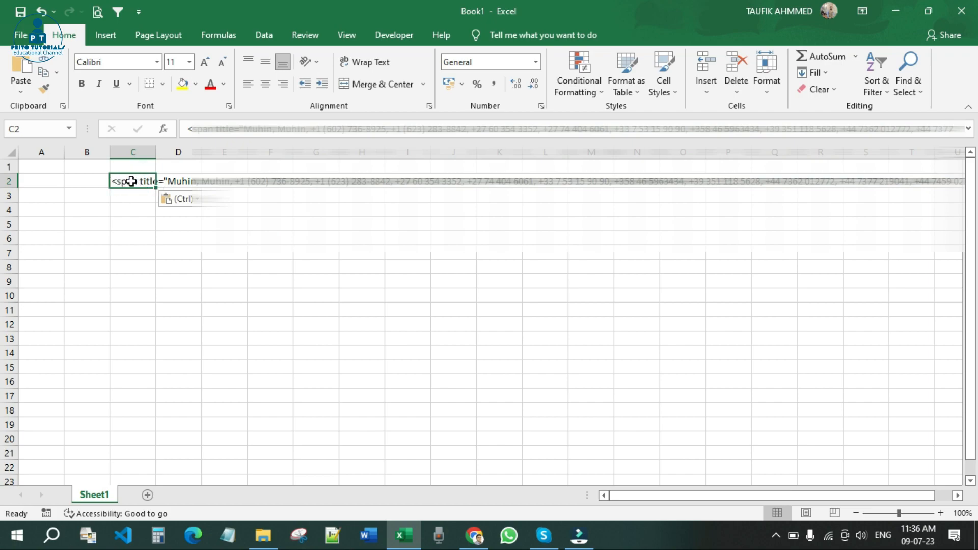
{"action": "left_click", "coordinate": [268, 34]}
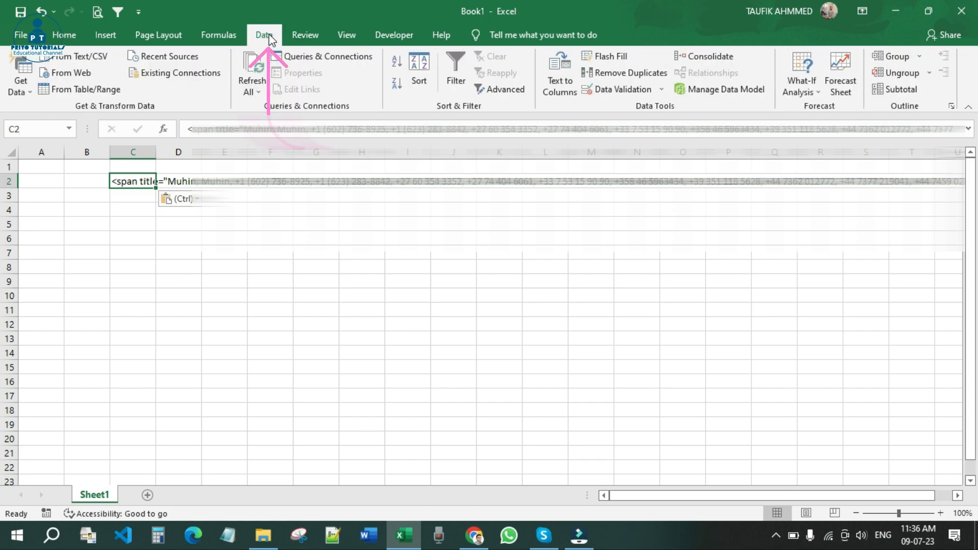
{"action": "left_click", "coordinate": [560, 79]}
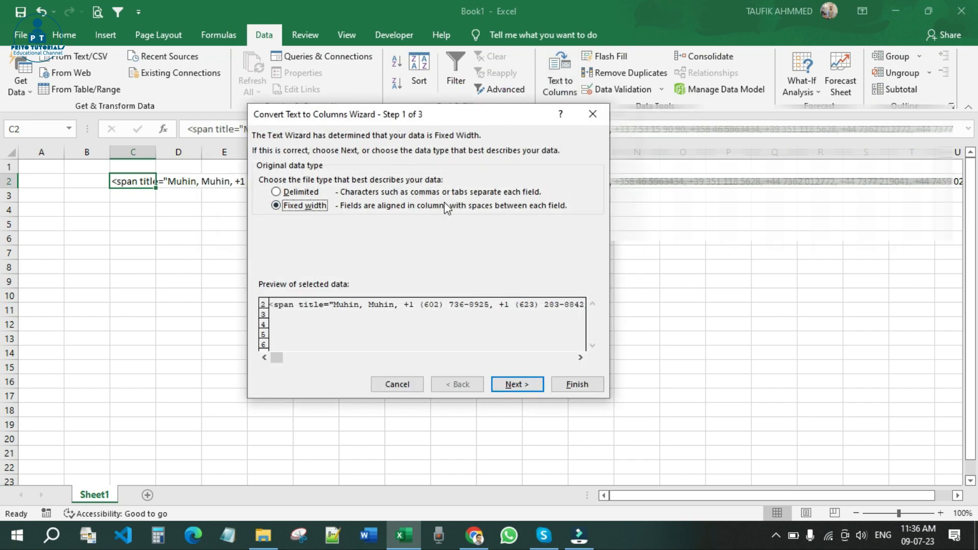
{"action": "mouse_move", "coordinate": [469, 116]}
{"action": "left_mouse_down"}
{"action": "mouse_move", "coordinate": [496, 141]}
{"action": "mouse_move", "coordinate": [454, 112]}
{"action": "left_mouse_up"}
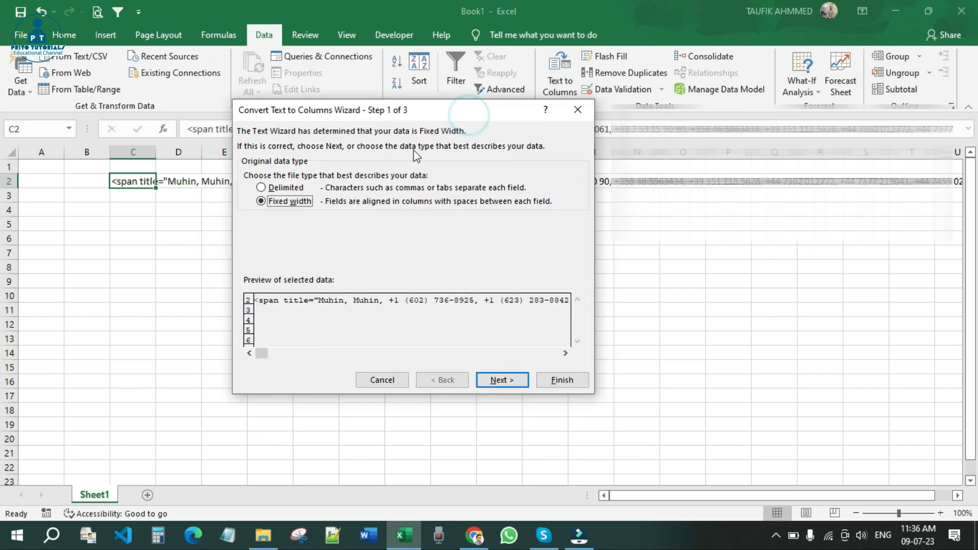
{"action": "left_click", "coordinate": [284, 188]}
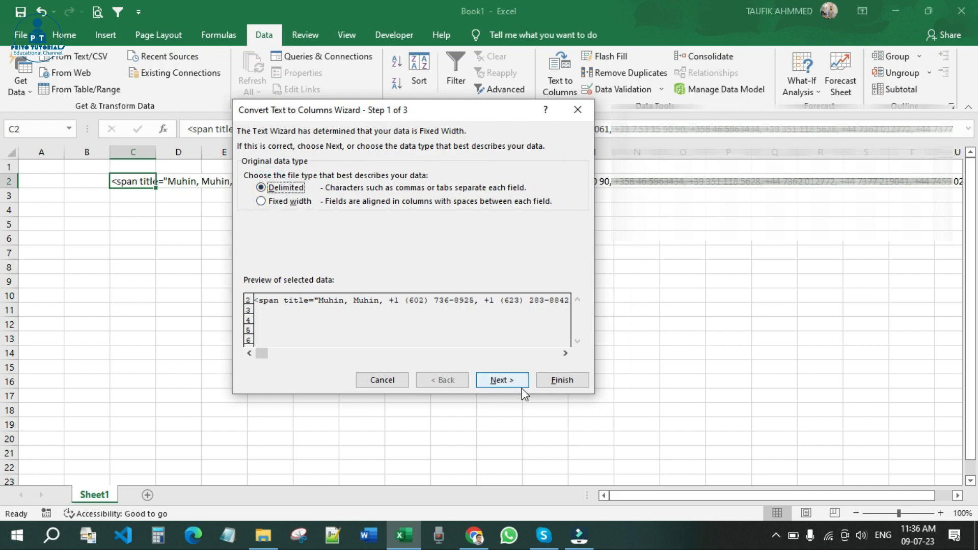
{"action": "left_click", "coordinate": [502, 380]}
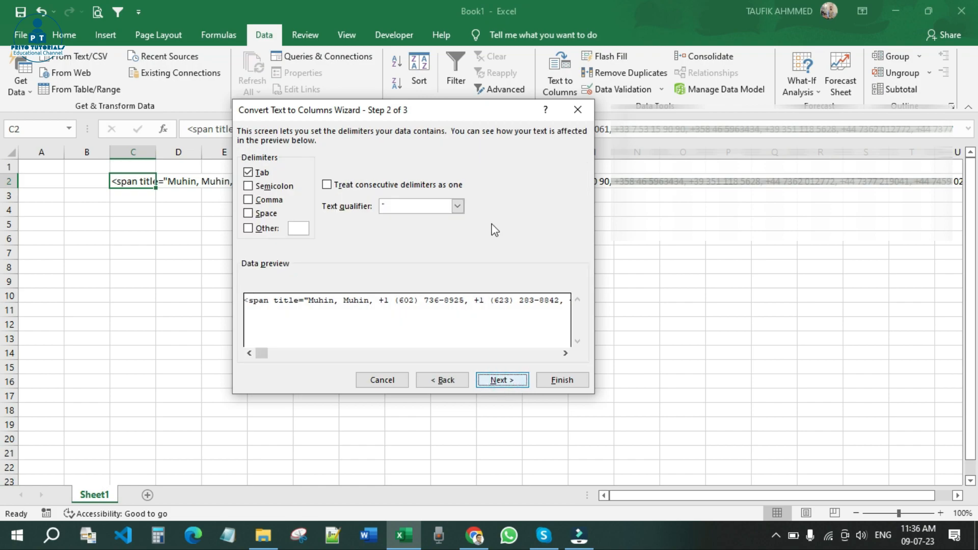
Add Comma as a delimiter and finish the conversion with General format and destination $C$2
{"action": "left_click_drag", "start_coordinate": [442, 115], "coordinate": [365, 258]}
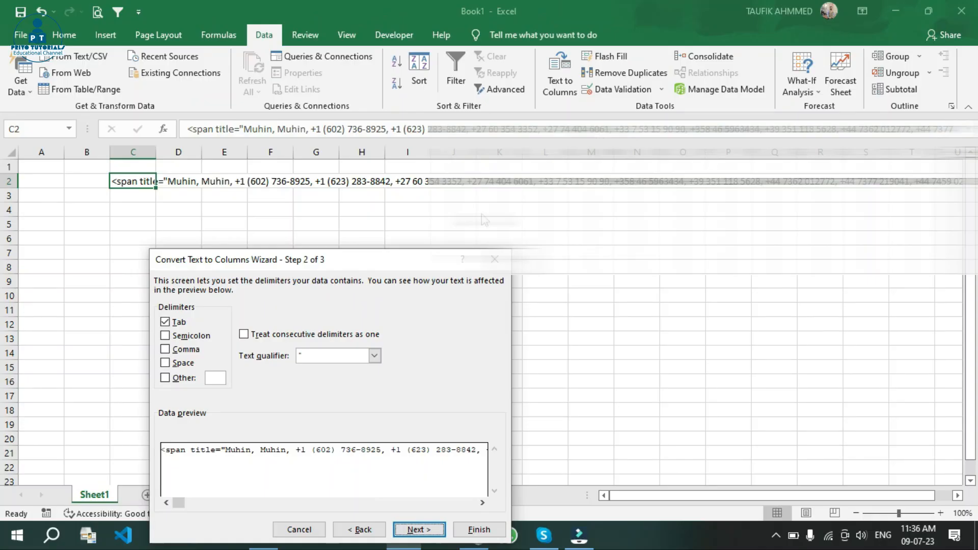
{"action": "left_click_drag", "start_coordinate": [414, 263], "coordinate": [560, 129]}
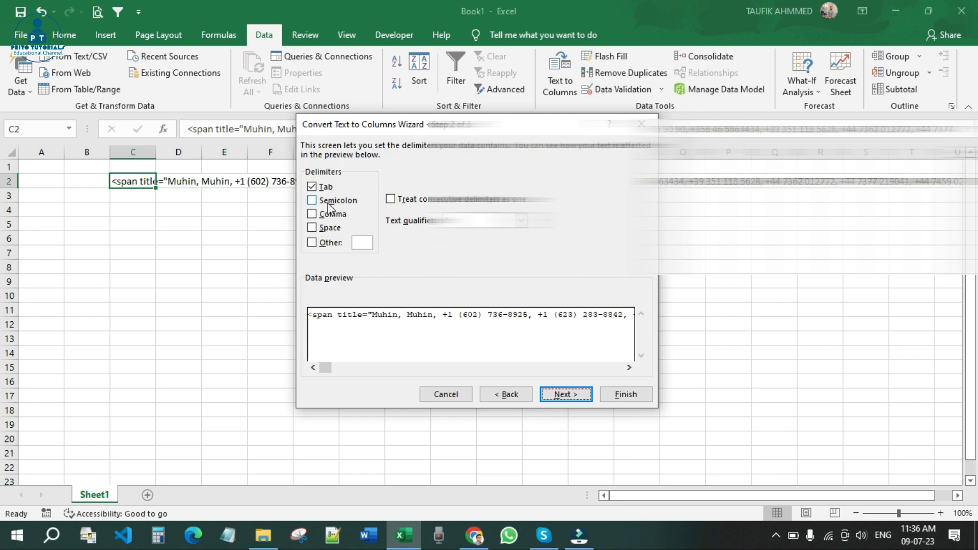
{"action": "left_click", "coordinate": [327, 219]}
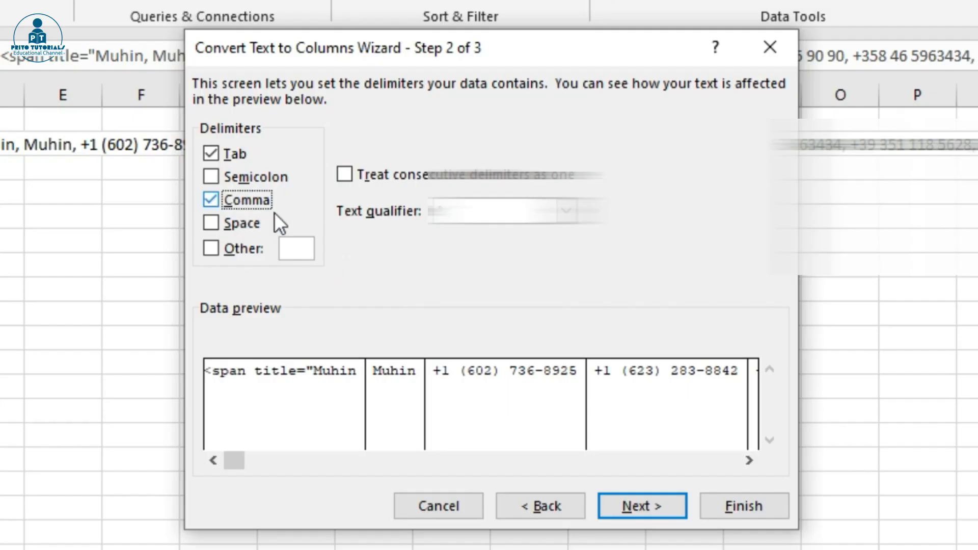
{"action": "left_click", "coordinate": [650, 505]}
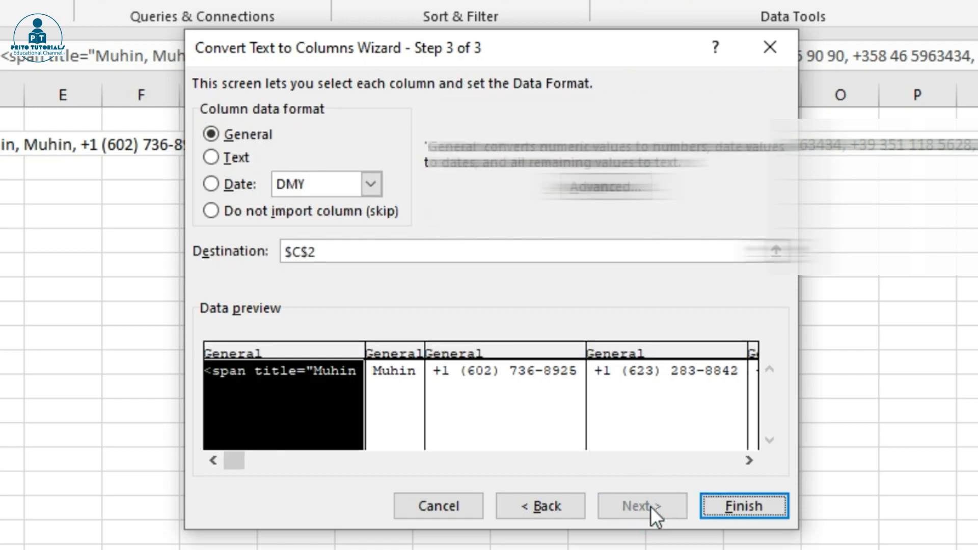
{"action": "left_click", "coordinate": [728, 508]}
Examine the separated entries in row 2 cell by cell, from C2 through L2
{"action": "left_click", "coordinate": [297, 299]}
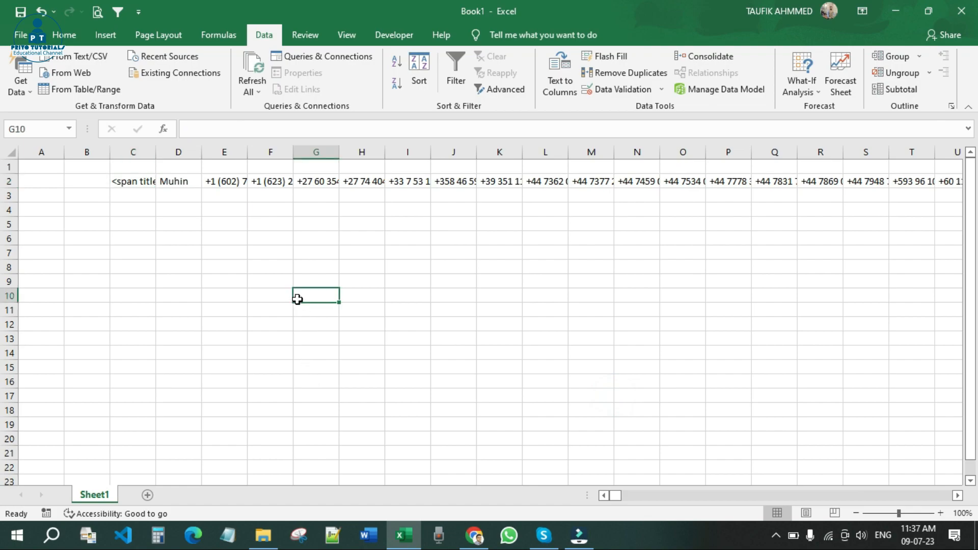
{"action": "left_click", "coordinate": [143, 180]}
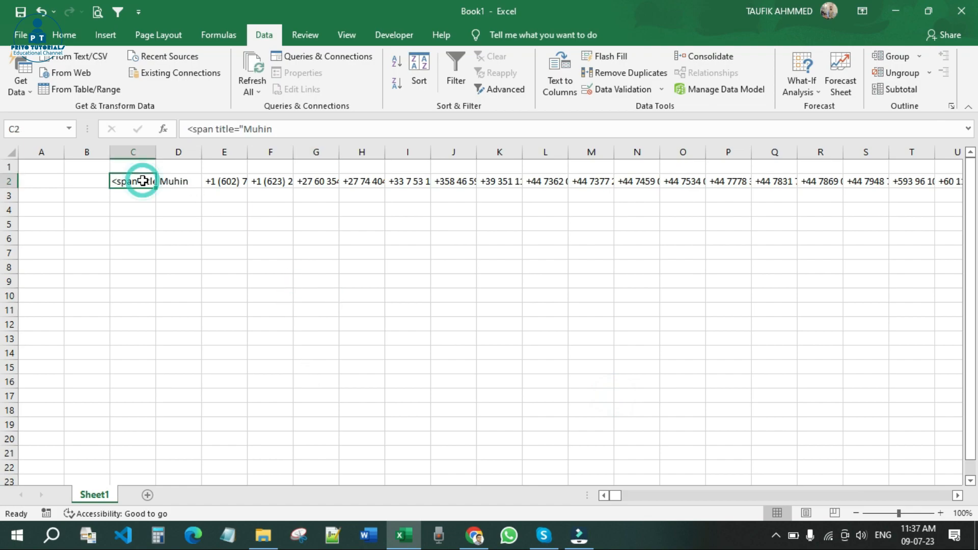
{"action": "left_click", "coordinate": [178, 182]}
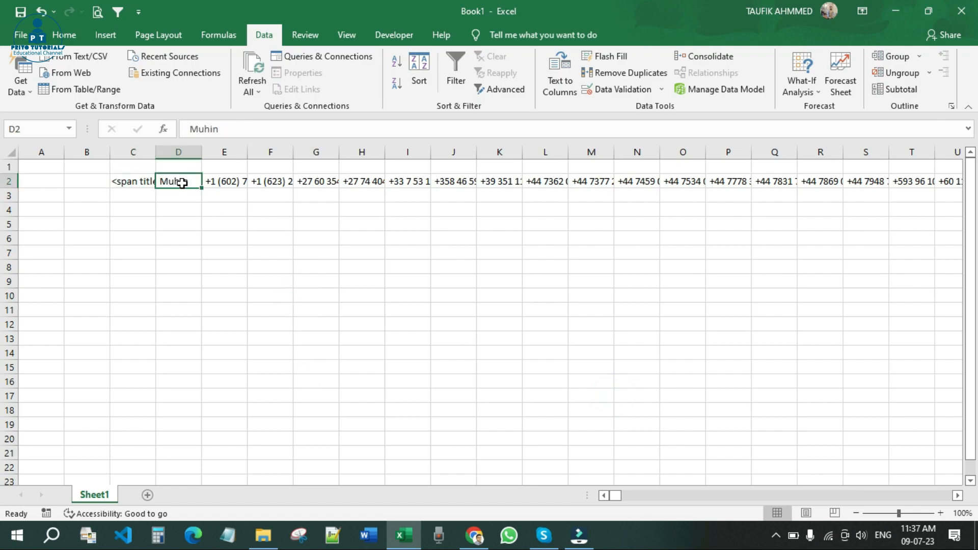
{"action": "left_click", "coordinate": [229, 183]}
{"action": "left_click", "coordinate": [278, 184]}
{"action": "left_click", "coordinate": [318, 183]}
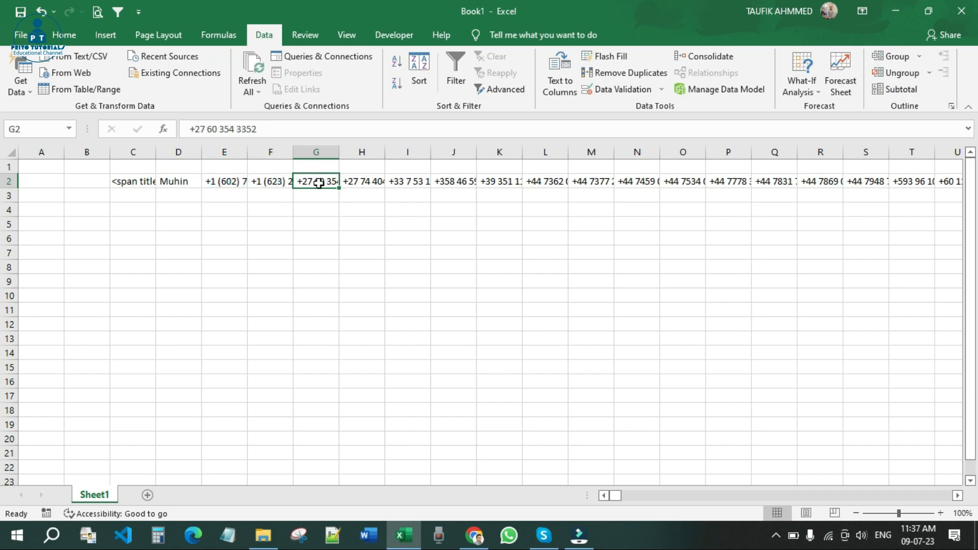
{"action": "left_click", "coordinate": [380, 183]}
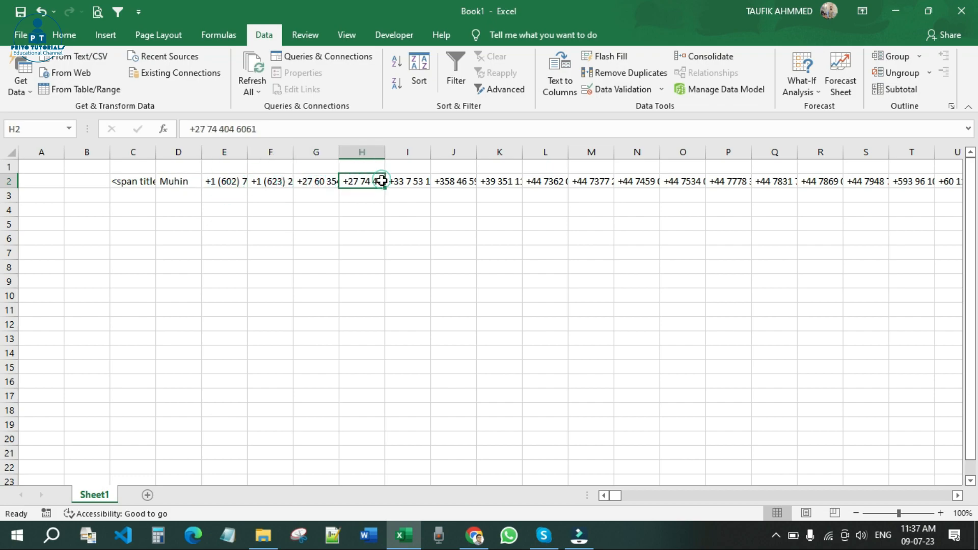
{"action": "left_click", "coordinate": [427, 181]}
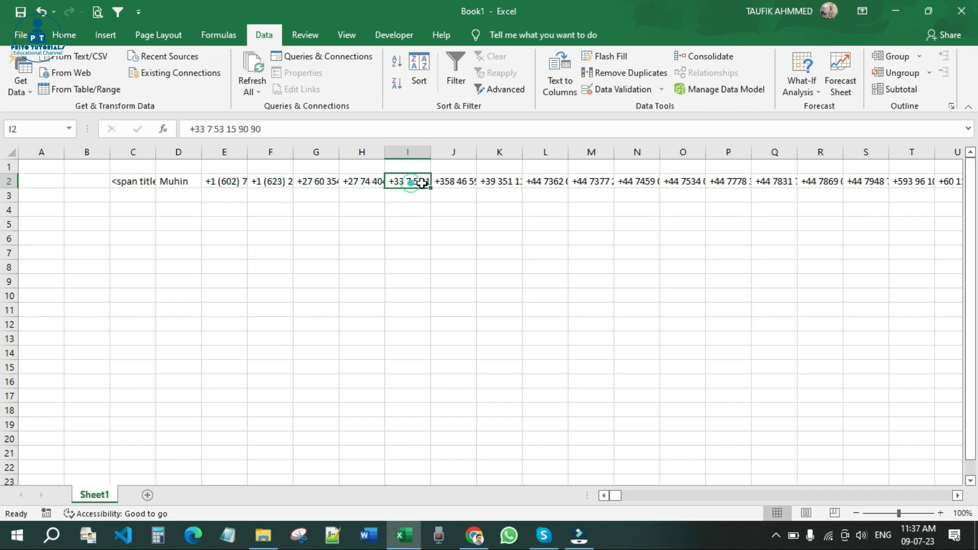
{"action": "left_click", "coordinate": [448, 184]}
{"action": "left_click", "coordinate": [483, 184]}
{"action": "left_click", "coordinate": [539, 183]}
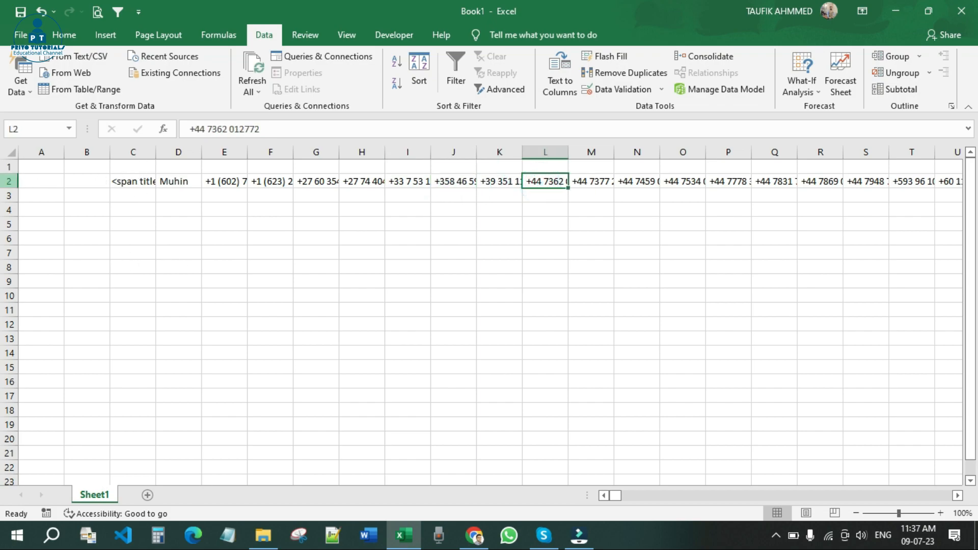
Copy all of row 2 and paste it transposed, starting at cell C4
{"action": "left_click", "coordinate": [9, 182]}
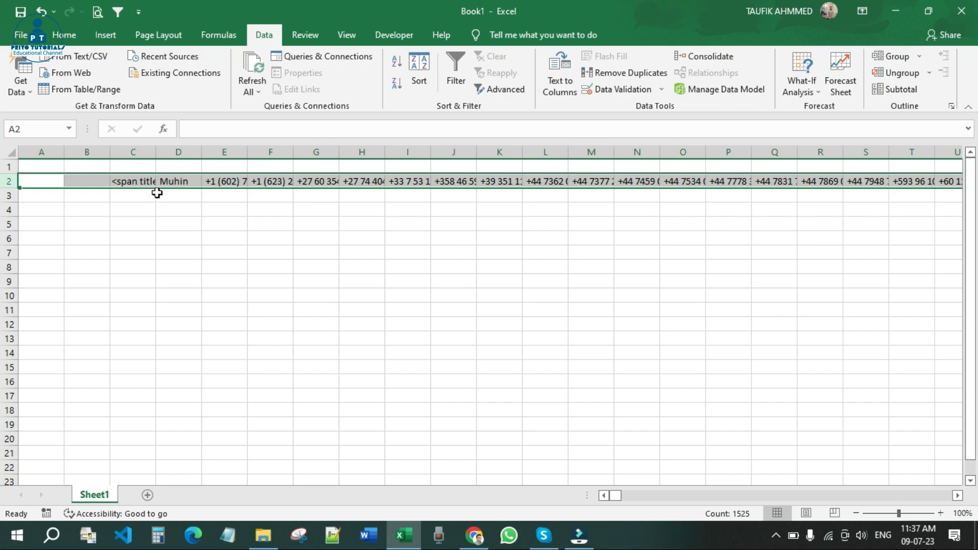
{"action": "key", "text": "ctrl+c"}
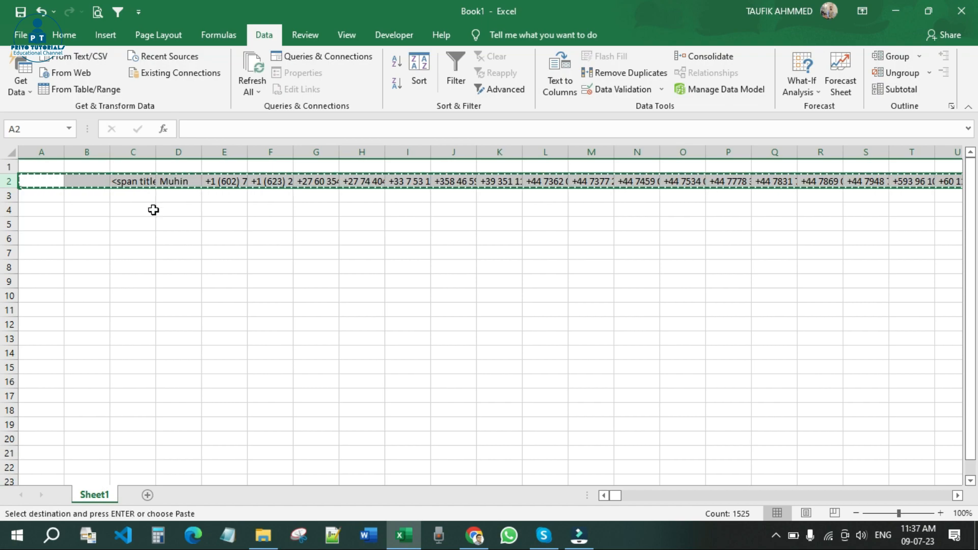
{"action": "left_click", "coordinate": [139, 209]}
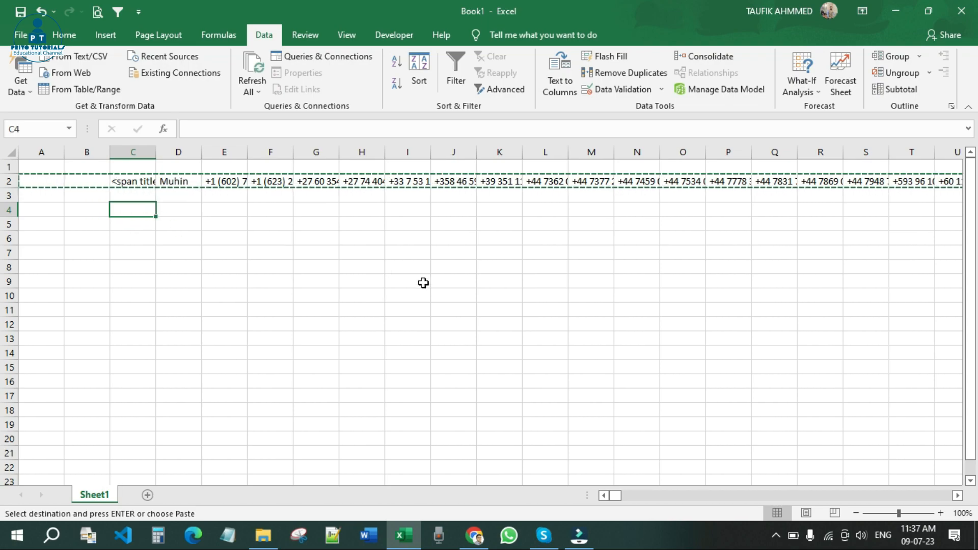
{"action": "left_click", "coordinate": [138, 211]}
{"action": "right_click", "coordinate": [138, 210]}
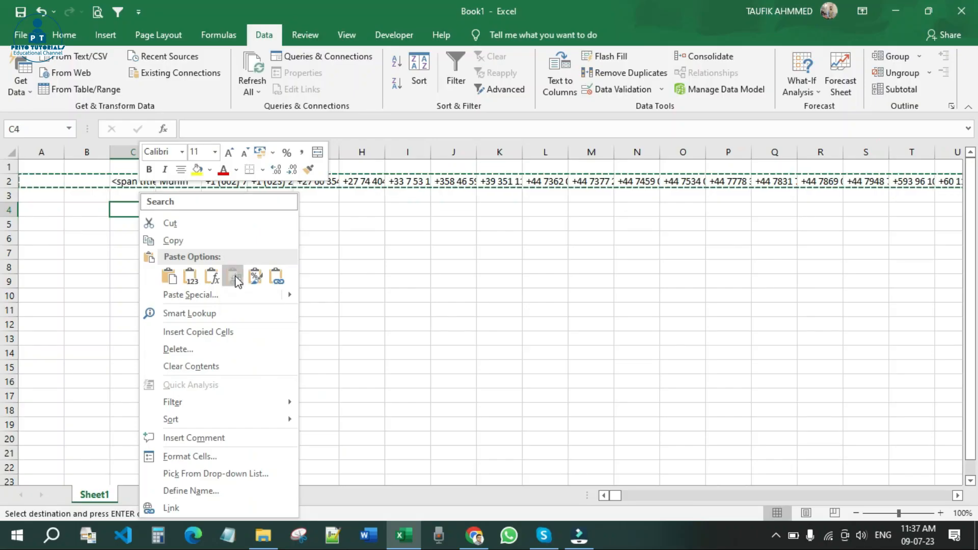
{"action": "left_click", "coordinate": [365, 316]}
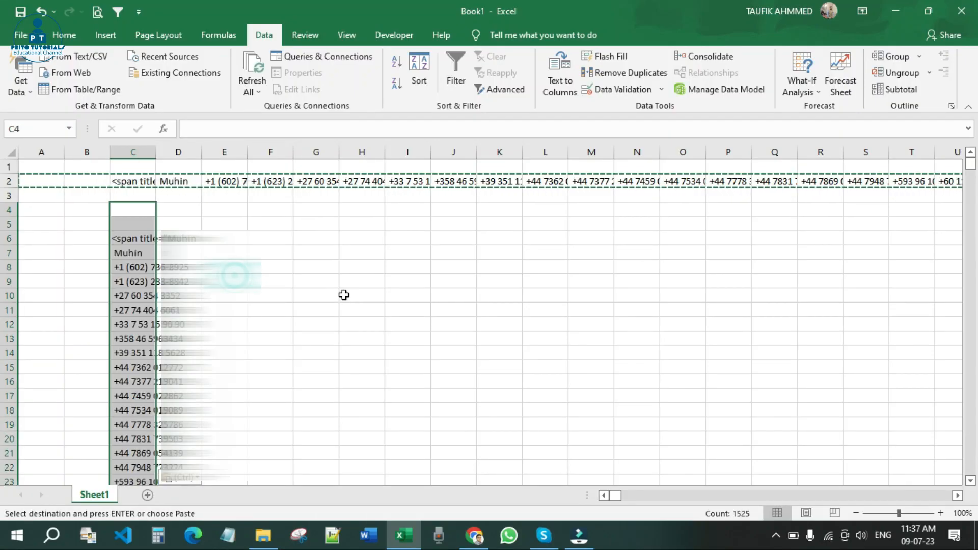
Delete the original horizontal row 2, keeping only the transposed list in column C
{"action": "left_click", "coordinate": [265, 337]}
{"action": "left_click", "coordinate": [9, 182]}
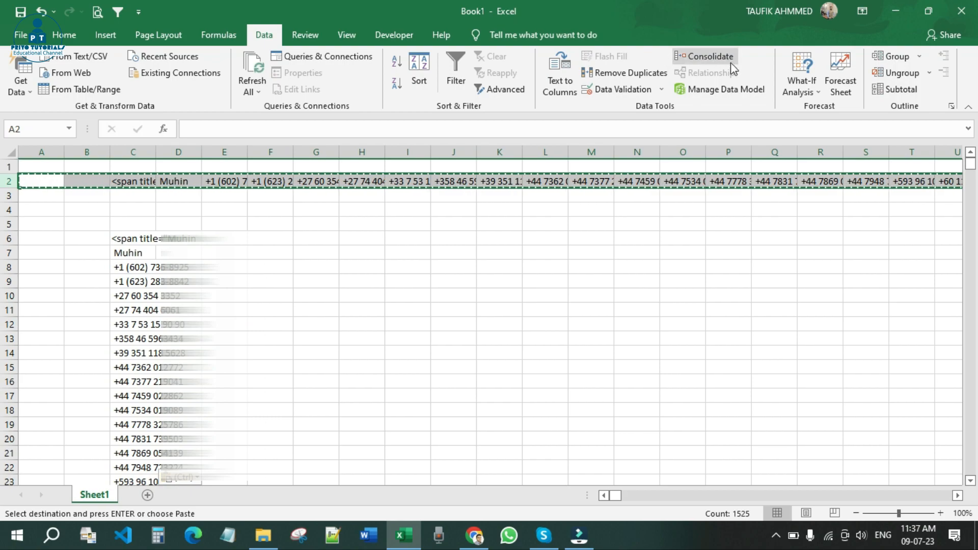
{"action": "left_click", "coordinate": [65, 34]}
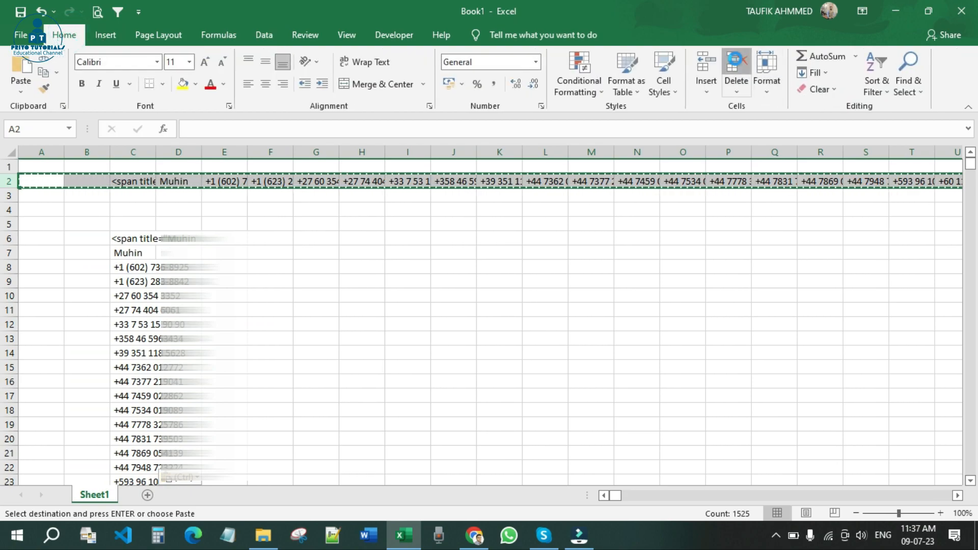
{"action": "left_click", "coordinate": [736, 69]}
{"action": "left_click", "coordinate": [405, 253]}
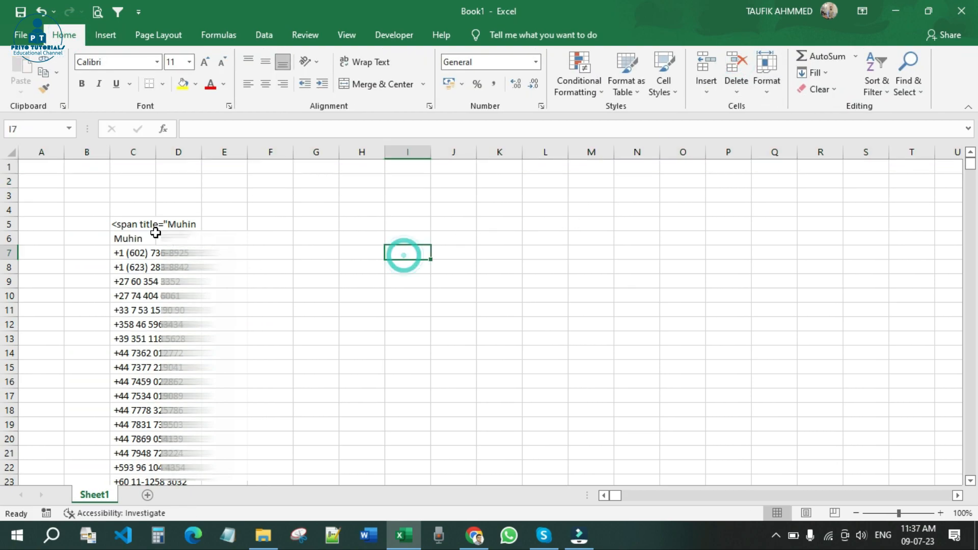
Widen column C so that the transposed contact numbers fit inside their cells
{"action": "left_click", "coordinate": [136, 226]}
{"action": "left_click", "coordinate": [134, 238]}
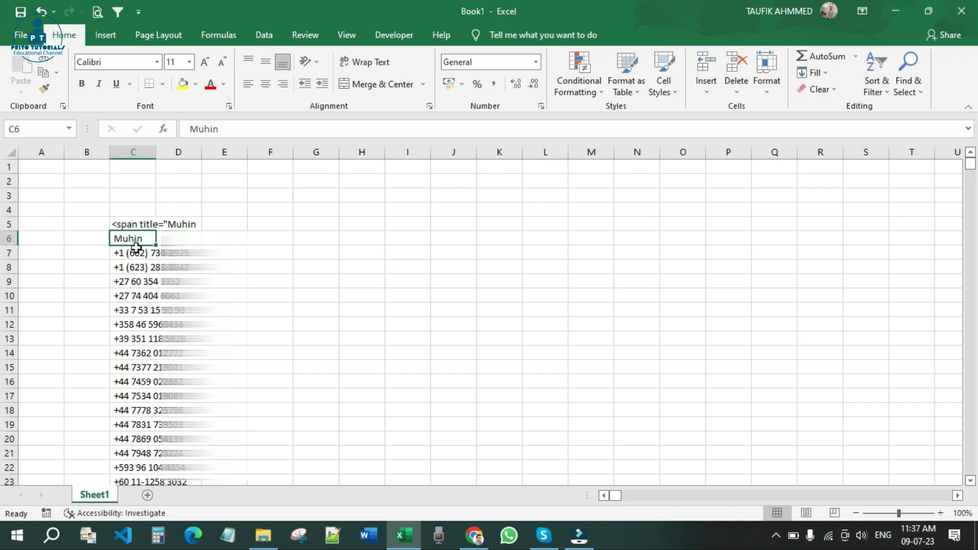
{"action": "left_click", "coordinate": [135, 250]}
{"action": "left_click_drag", "start_coordinate": [153, 145], "coordinate": [222, 153]}
Examine the transposed contact numbers in column C, cell by cell from C8 down to C18
{"action": "left_click", "coordinate": [139, 267]}
{"action": "left_click", "coordinate": [144, 281]}
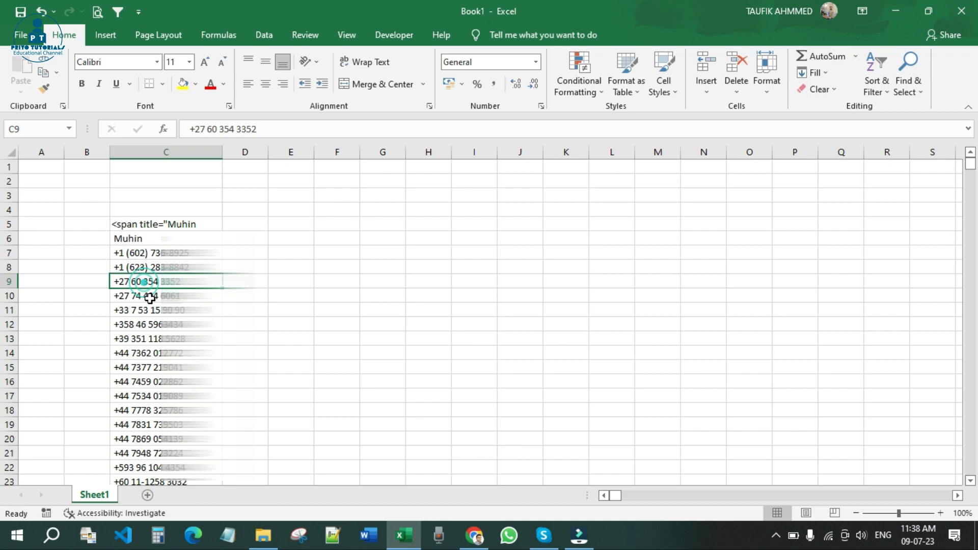
{"action": "left_click", "coordinate": [143, 296]}
{"action": "left_click", "coordinate": [144, 310]}
{"action": "left_click", "coordinate": [143, 337]}
{"action": "left_click", "coordinate": [143, 353]}
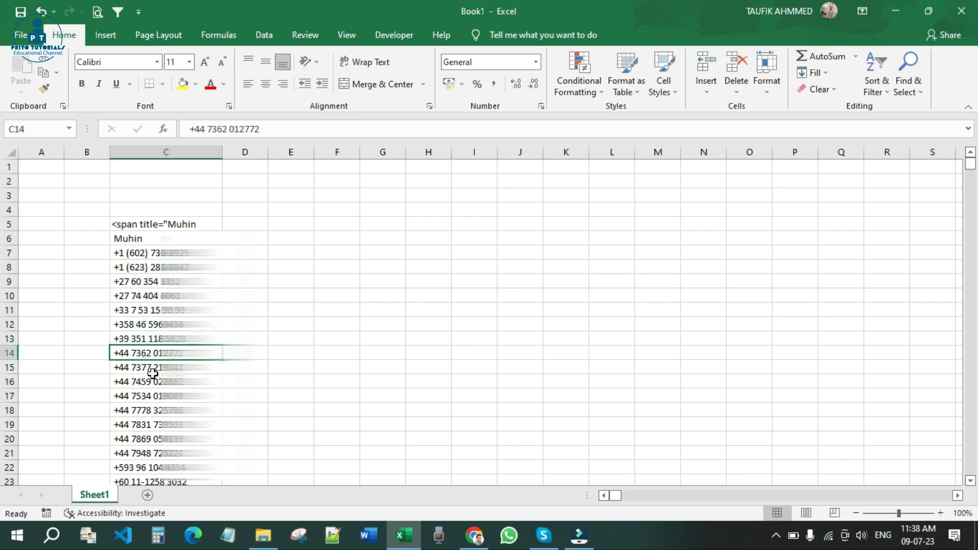
{"action": "left_click", "coordinate": [146, 381]}
{"action": "left_click", "coordinate": [153, 409]}
{"action": "scroll", "coordinate": [219, 339], "scroll_direction": "down", "scroll_amount": 2}
{"action": "scroll", "coordinate": [219, 339], "scroll_direction": "up", "scroll_amount": 2}
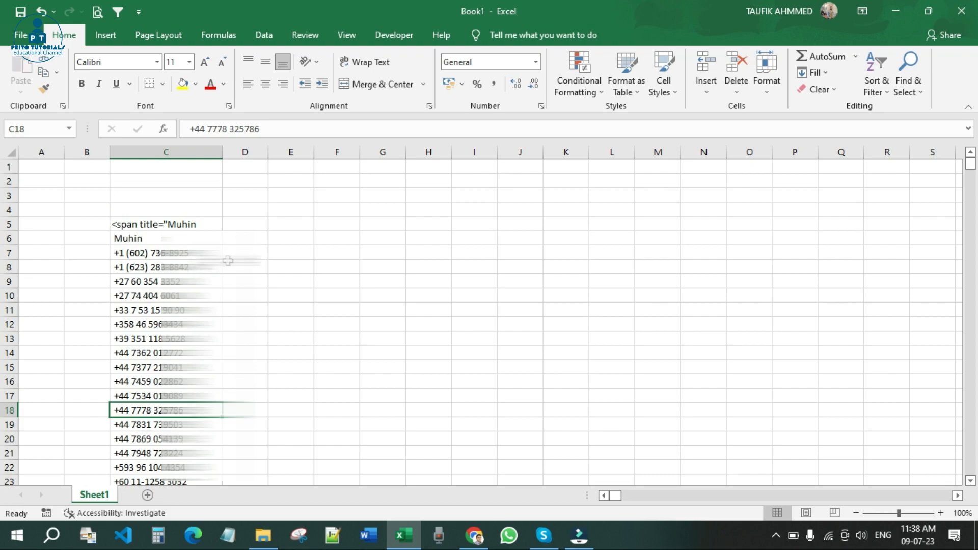
Examine the two entries in C5 and C6 and the first three contact numbers in C7 through C9
{"action": "left_click_drag", "start_coordinate": [125, 225], "coordinate": [128, 239]}
{"action": "left_click", "coordinate": [193, 254]}
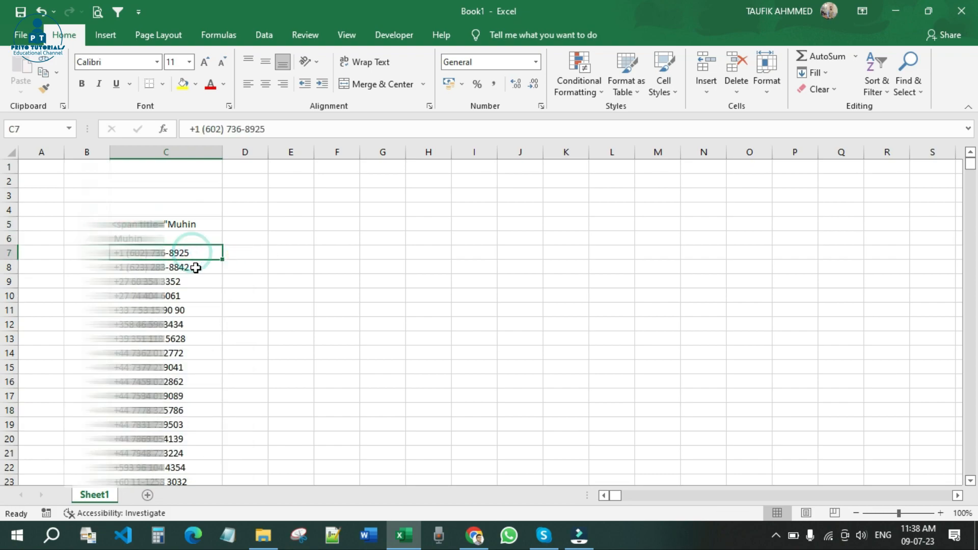
{"action": "left_click", "coordinate": [194, 266]}
{"action": "left_click", "coordinate": [182, 282]}
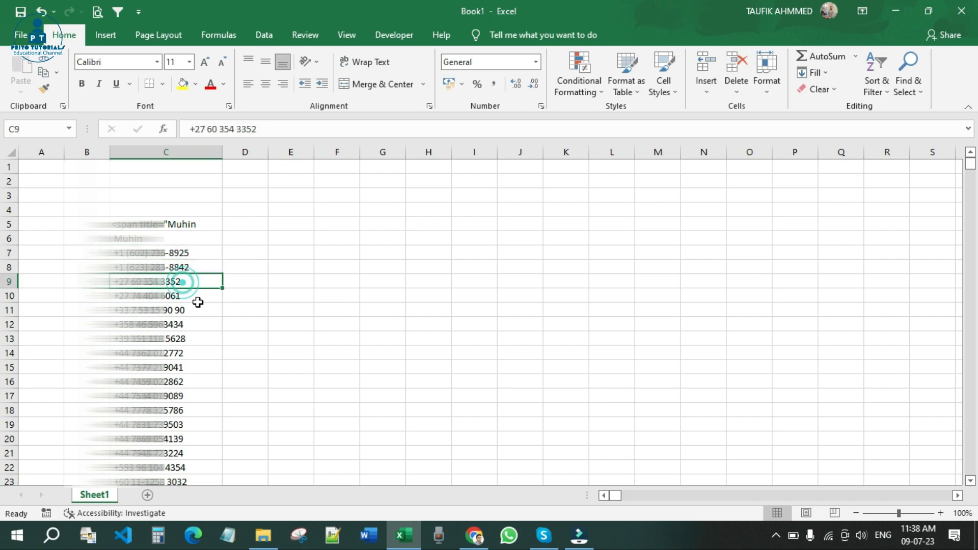
{"action": "left_click_drag", "start_coordinate": [189, 253], "coordinate": [194, 282]}
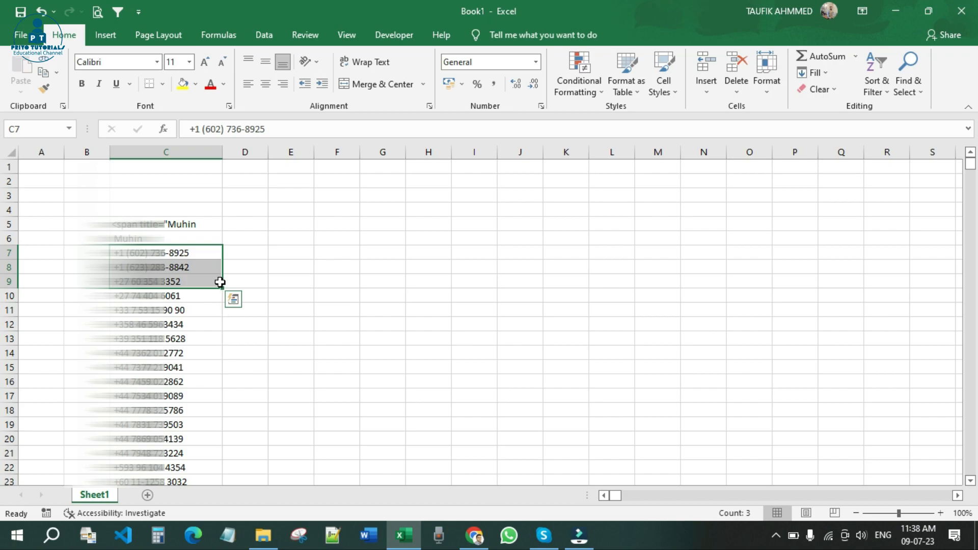
{"action": "left_click", "coordinate": [212, 255]}
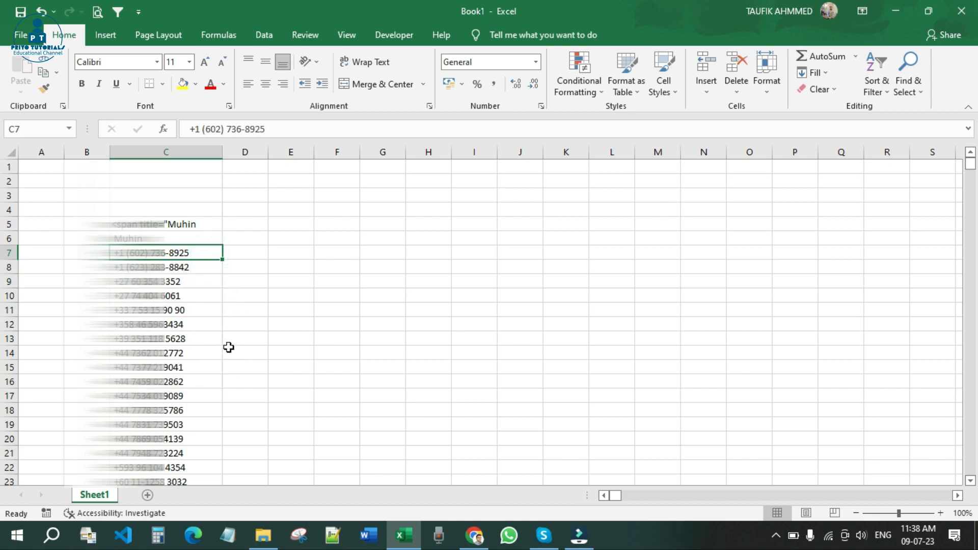
{"action": "left_click", "coordinate": [253, 261]}
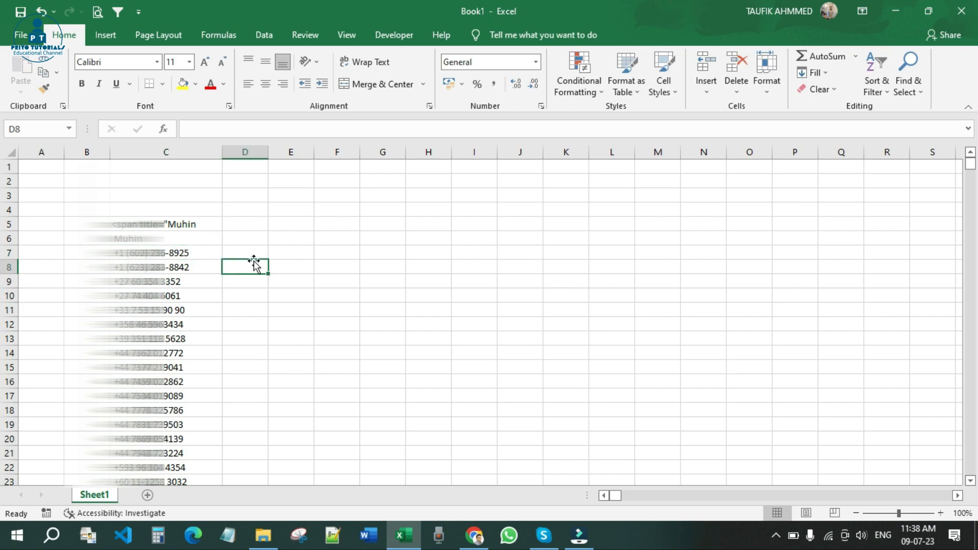
{"action": "left_click_drag", "start_coordinate": [191, 253], "coordinate": [188, 281]}
{"action": "left_click", "coordinate": [198, 254]}
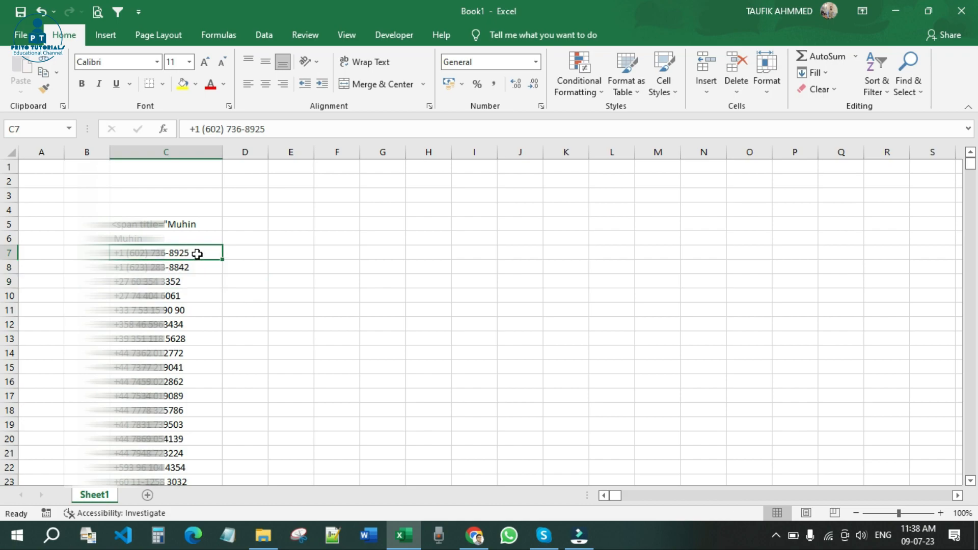
{"action": "left_click_drag", "start_coordinate": [190, 279], "coordinate": [192, 253]}
{"action": "left_click", "coordinate": [199, 253]}
{"action": "left_click", "coordinate": [196, 268]}
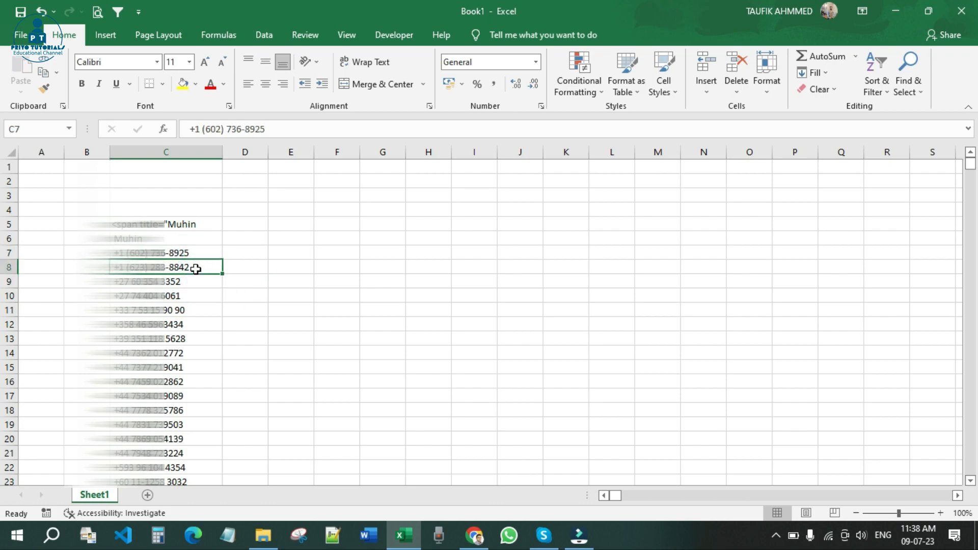
{"action": "left_click", "coordinate": [190, 282]}
{"action": "left_click", "coordinate": [200, 253]}
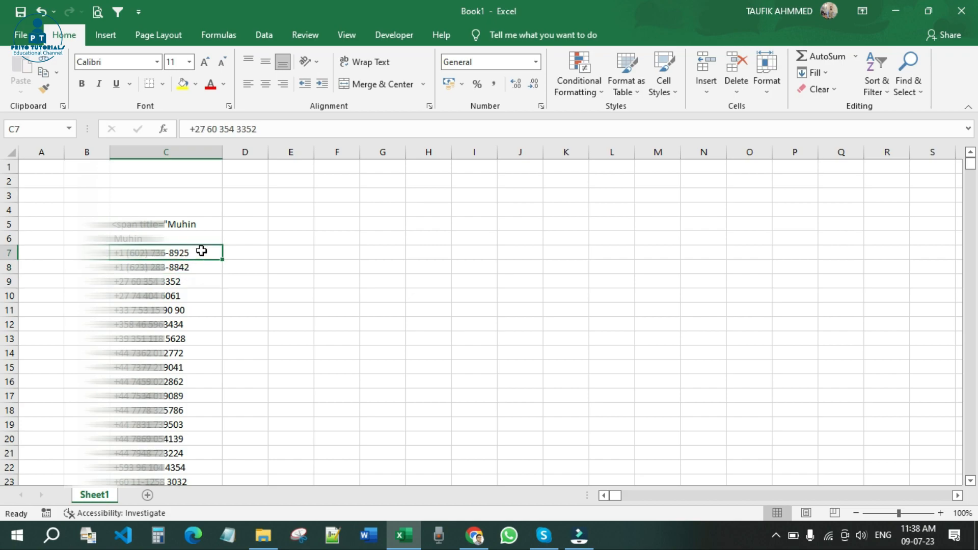
{"action": "left_click", "coordinate": [198, 266]}
{"action": "left_click", "coordinate": [191, 281]}
Look down column C for the point where the first three numbers recur, and check cells C767 and C768
{"action": "scroll", "coordinate": [191, 282], "scroll_direction": "down", "scroll_amount": 20}
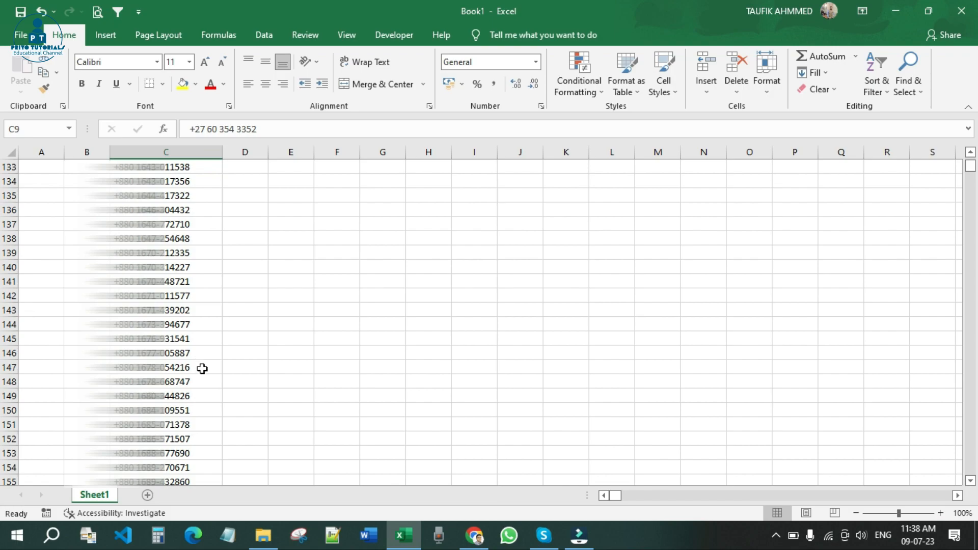
{"action": "scroll", "coordinate": [202, 369], "scroll_direction": "down", "scroll_amount": 20}
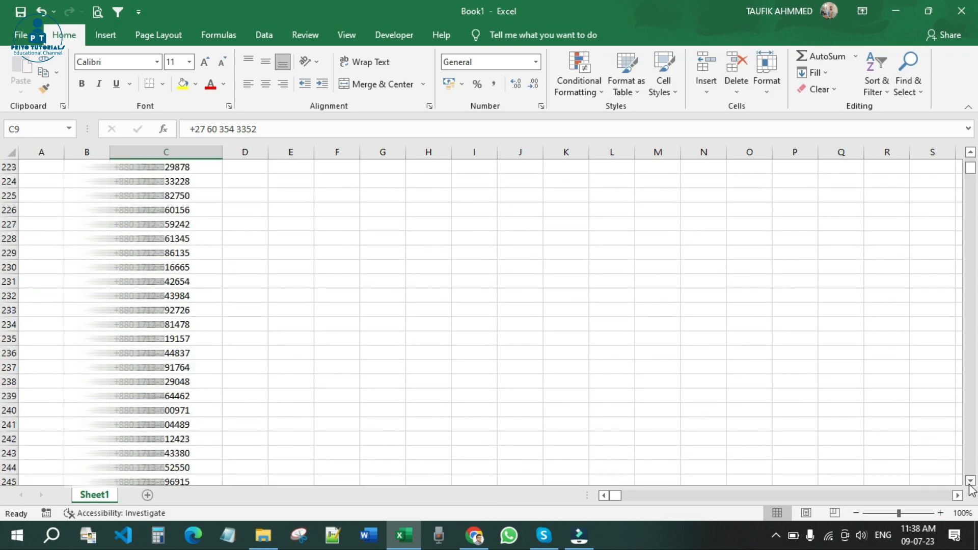
{"action": "left_click", "coordinate": [969, 481]}
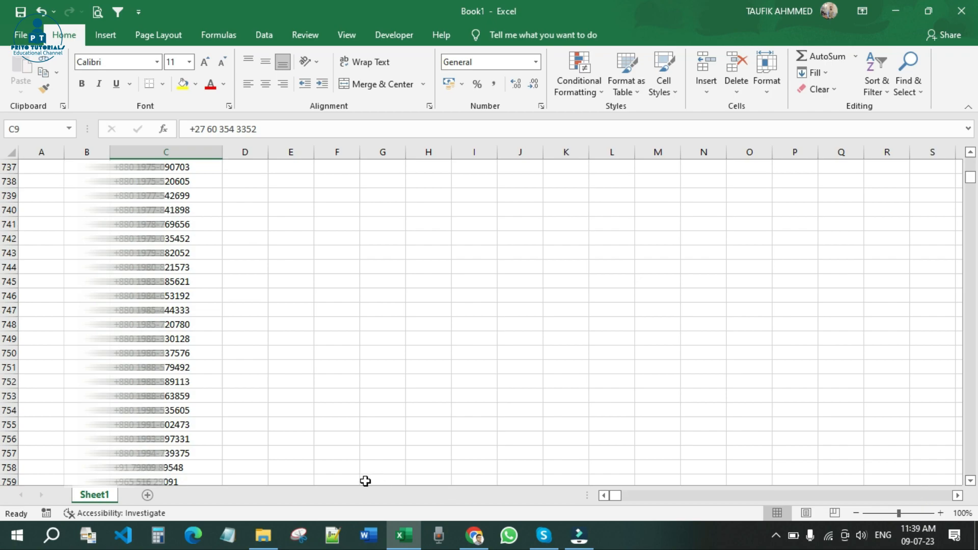
{"action": "scroll", "coordinate": [366, 481], "scroll_direction": "down", "scroll_amount": 5}
{"action": "scroll", "coordinate": [206, 380], "scroll_direction": "down", "scroll_amount": 1}
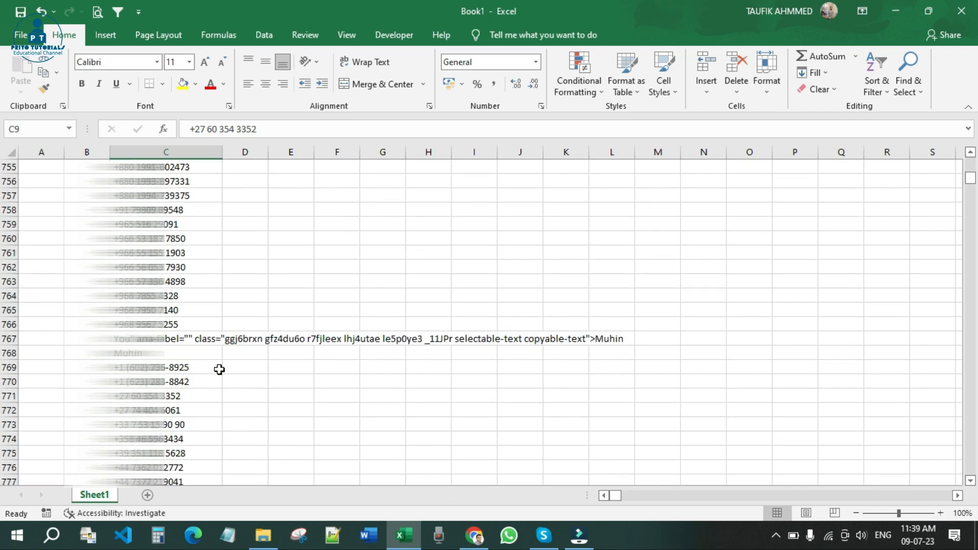
{"action": "left_click", "coordinate": [132, 336]}
{"action": "left_click", "coordinate": [131, 351]}
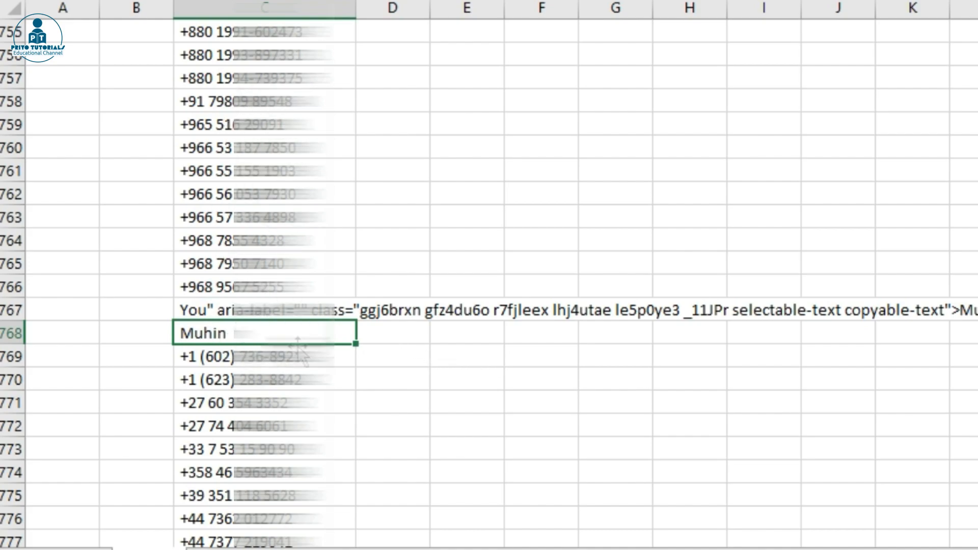
Delete rows 1 through 768 so that column C starts with the second run of contact numbers
{"action": "left_click", "coordinate": [397, 336]}
{"action": "left_click", "coordinate": [258, 334]}
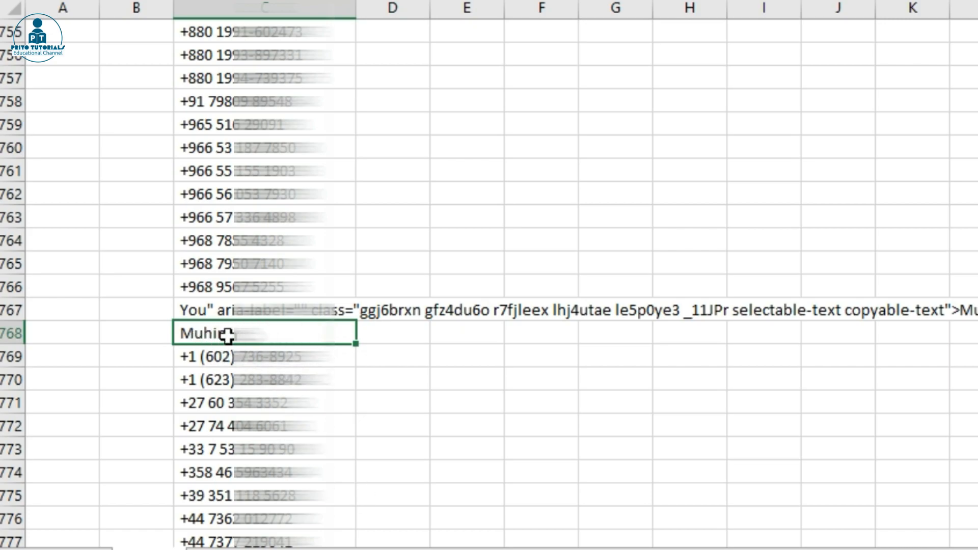
{"action": "left_click", "coordinate": [10, 333]}
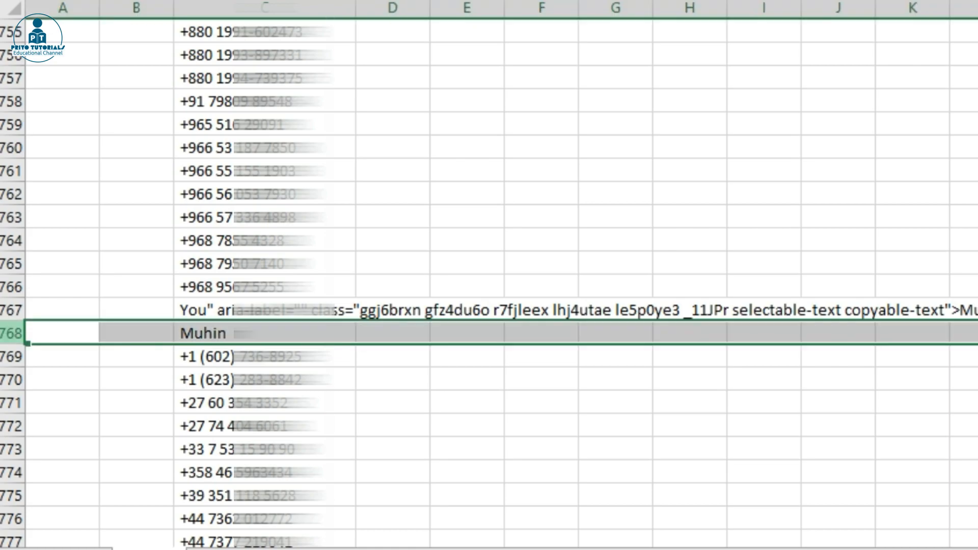
{"action": "left_click_drag", "start_coordinate": [10, 333], "coordinate": [10, 21]}
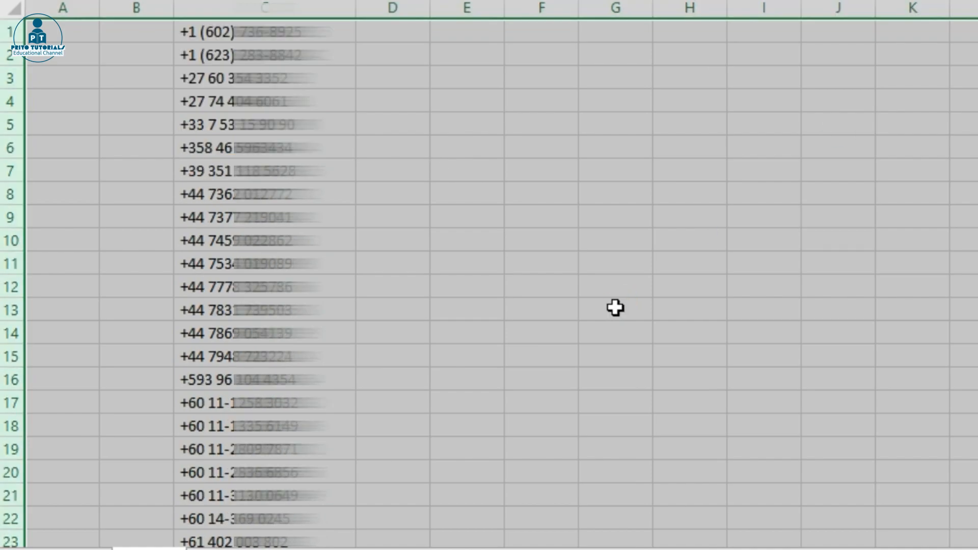
{"action": "left_click", "coordinate": [589, 233]}
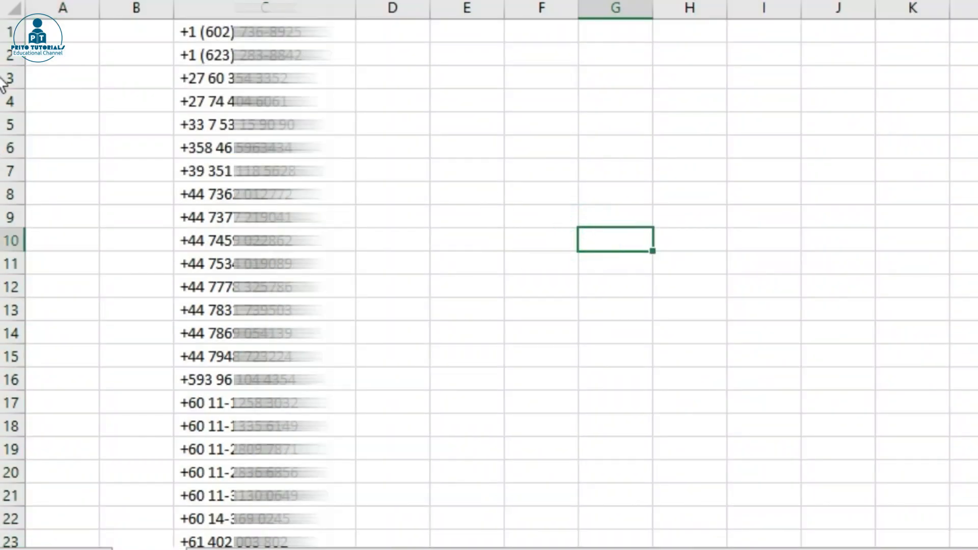
Go to the end of the list in column C and delete the leftover "You</span>" entry in row 761
{"action": "left_click", "coordinate": [190, 32]}
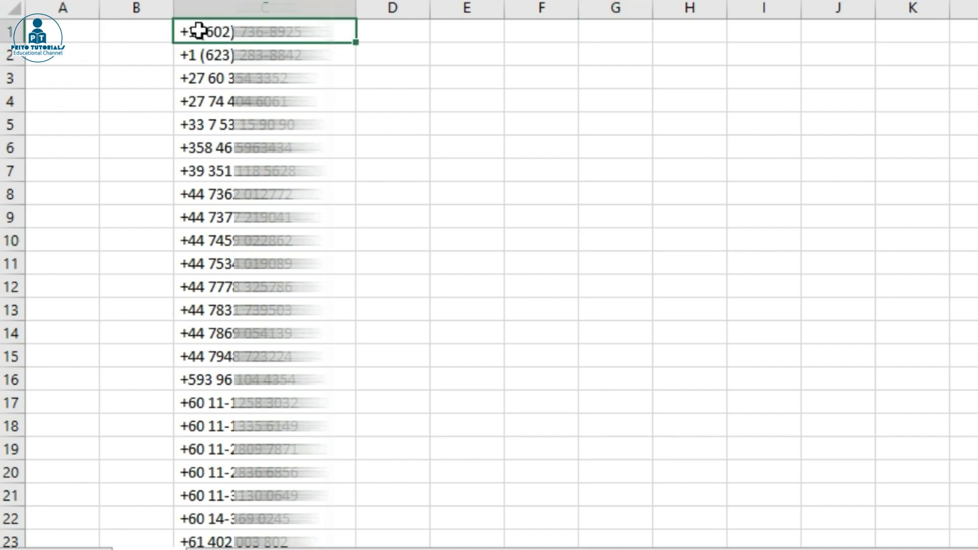
{"action": "key", "text": "ctrl+shift+Down"}
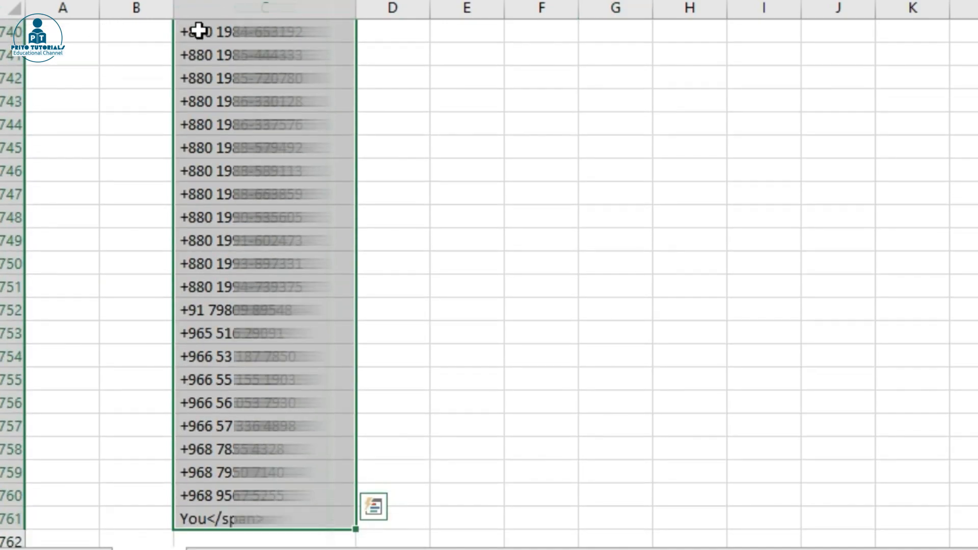
{"action": "scroll", "coordinate": [339, 94], "scroll_direction": "down", "scroll_amount": 2}
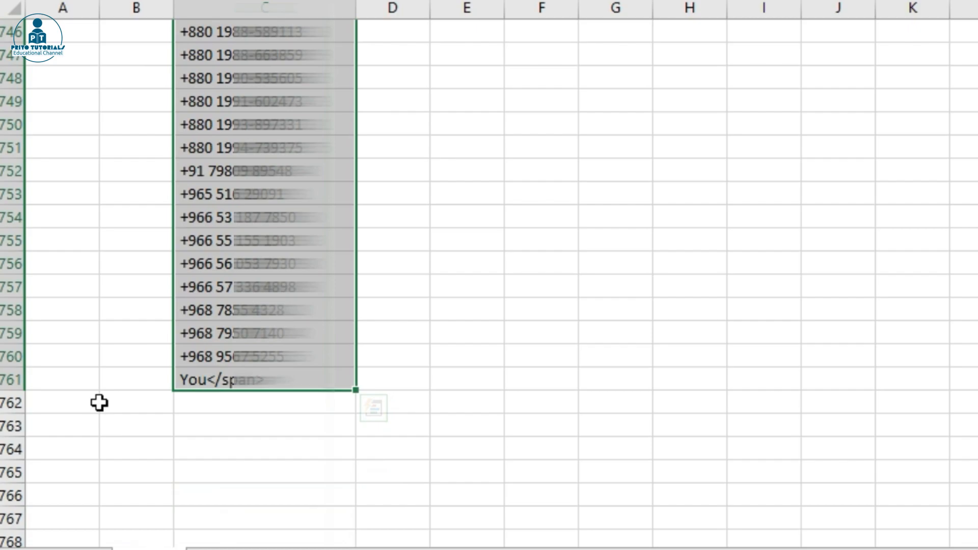
{"action": "left_click", "coordinate": [227, 380]}
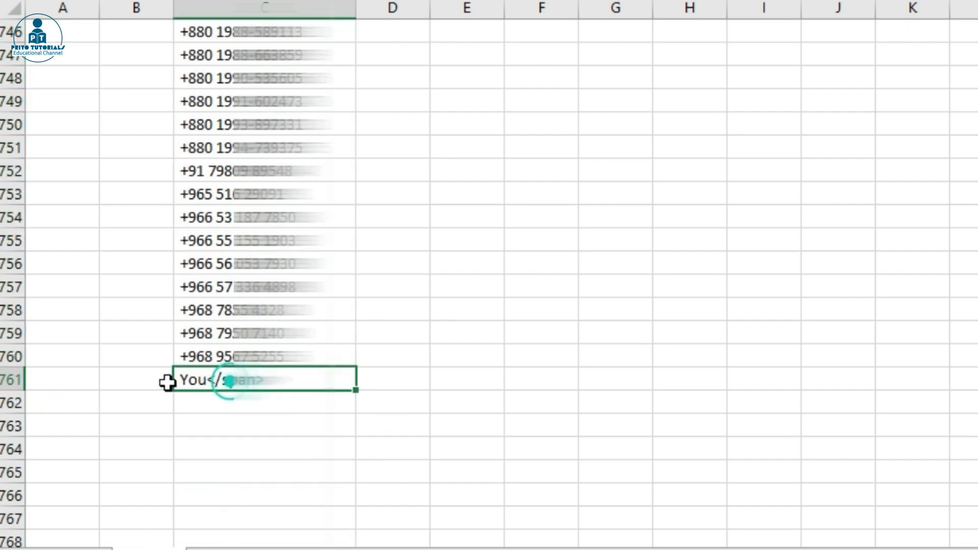
{"action": "left_click", "coordinate": [14, 386]}
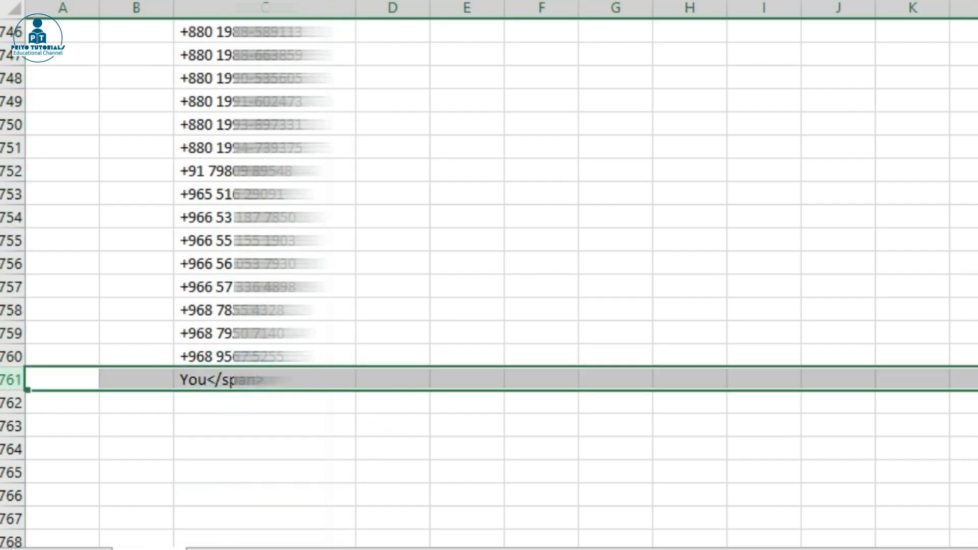
{"action": "key", "text": "Delete"}
Select the cleaned contact numbers in column C from C760 upward
{"action": "left_click_drag", "start_coordinate": [283, 354], "coordinate": [356, 15]}
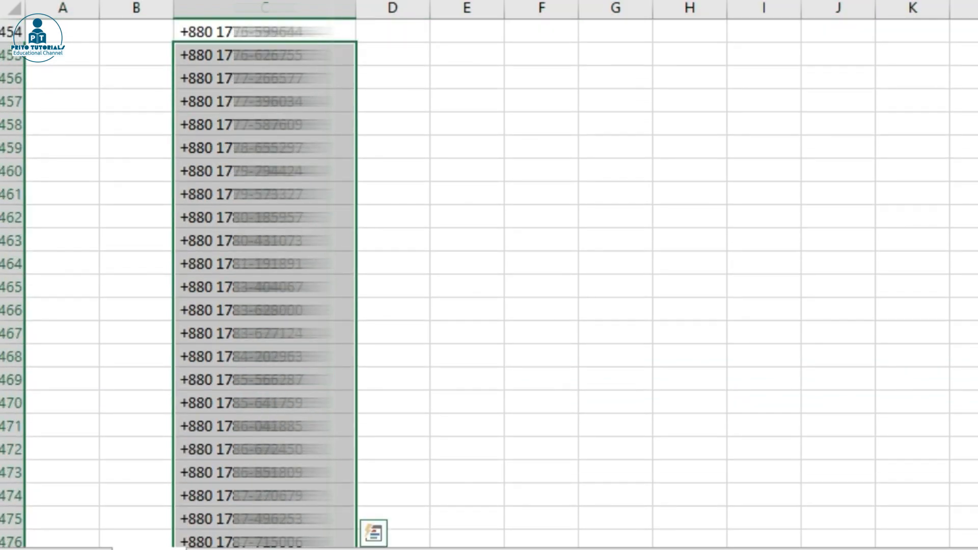